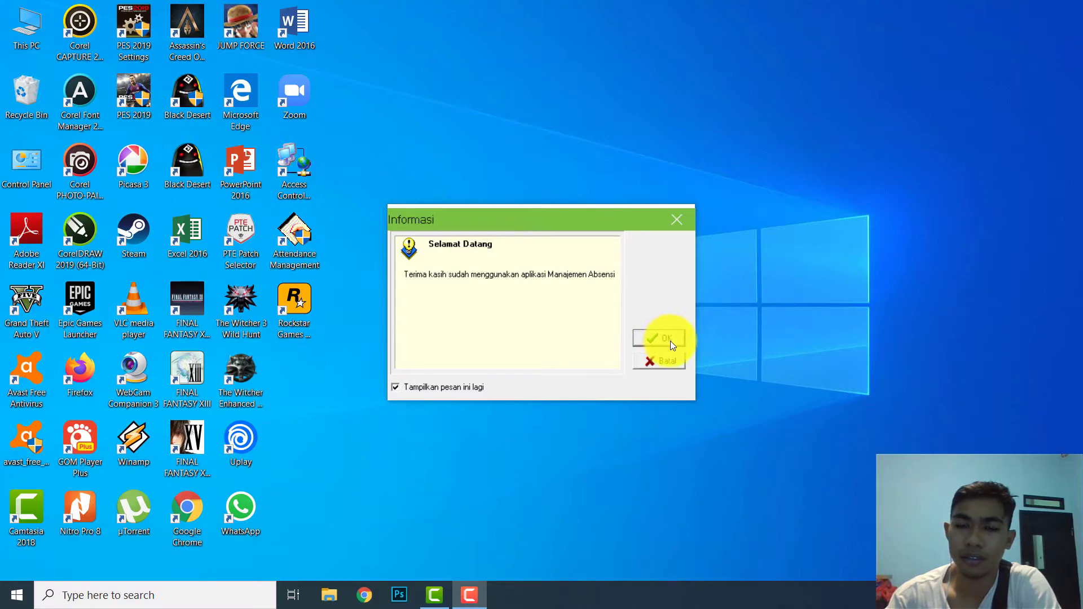
Dismiss the welcome message and rename the department OUR COMPANY to KELURAHAN LABIBIA in the department settings.
{"action": "left_click", "coordinate": [671, 342]}
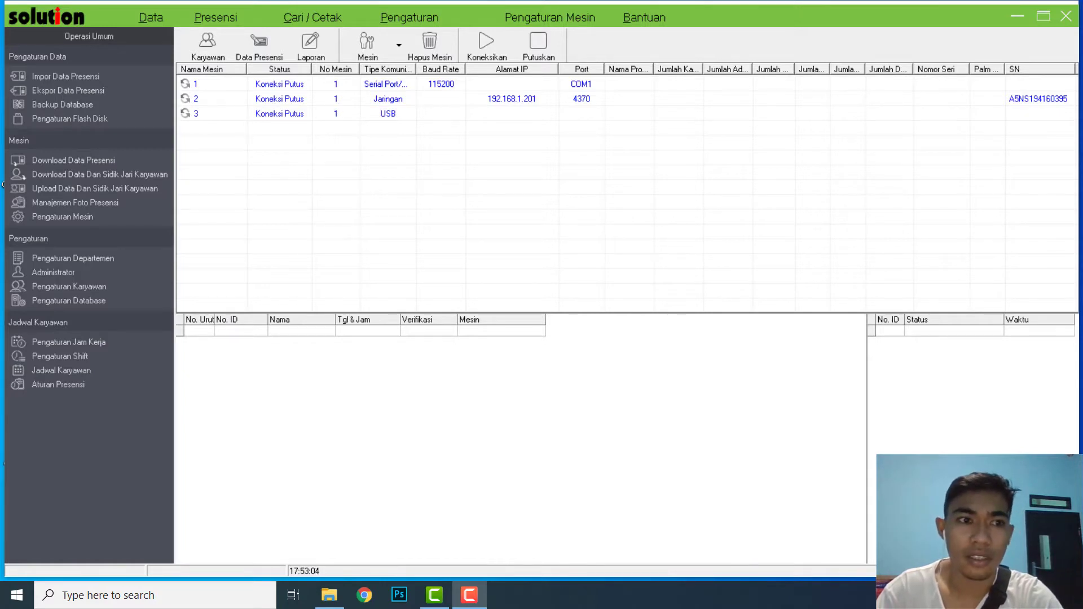
{"action": "left_click", "coordinate": [108, 263]}
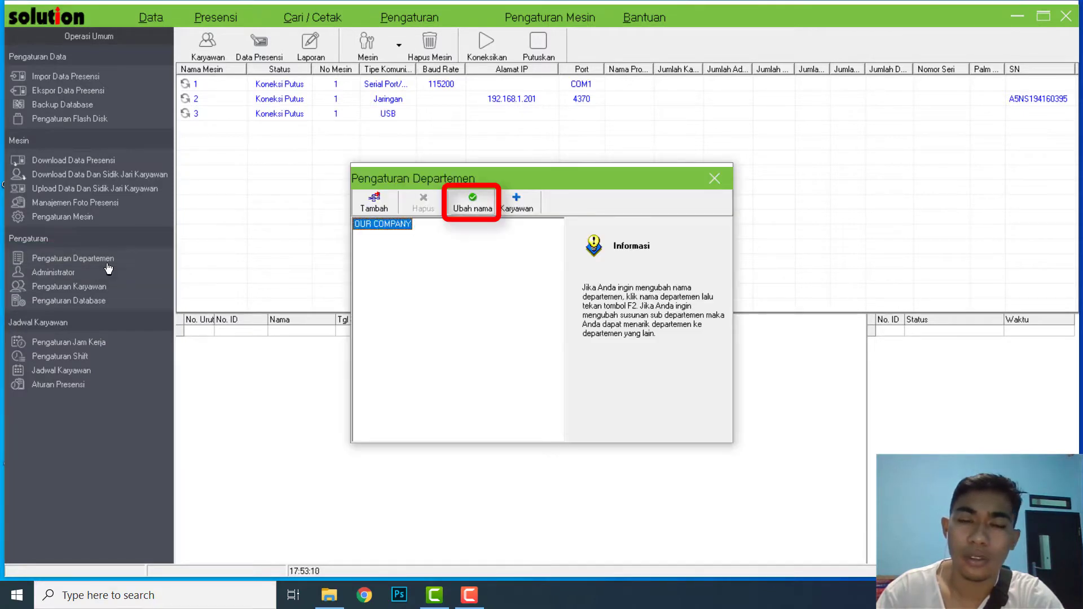
{"action": "key", "text": "F2"}
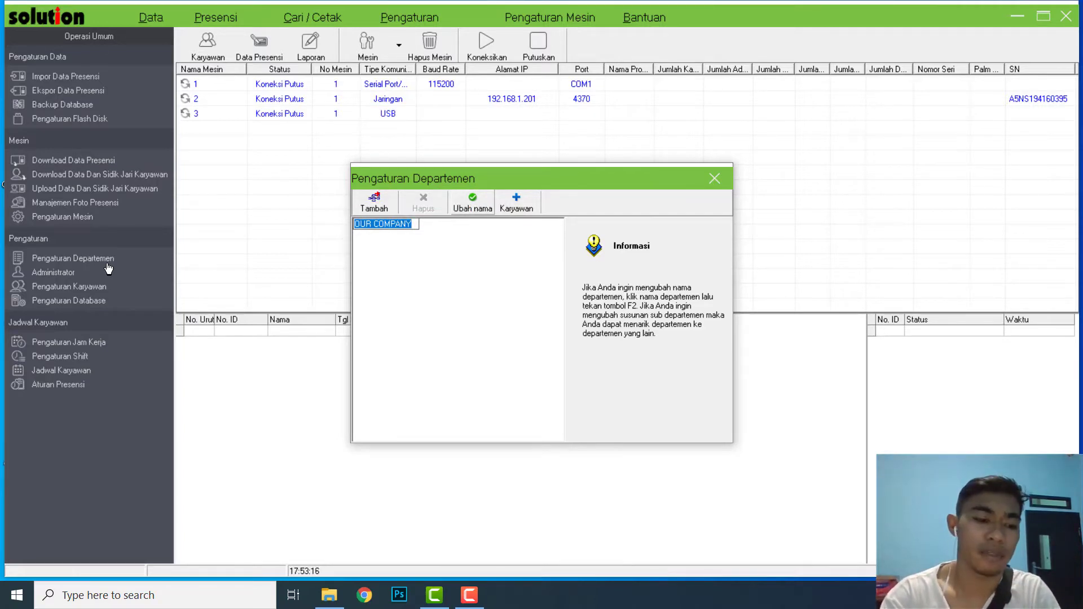
{"action": "type", "text": "KELURA"}
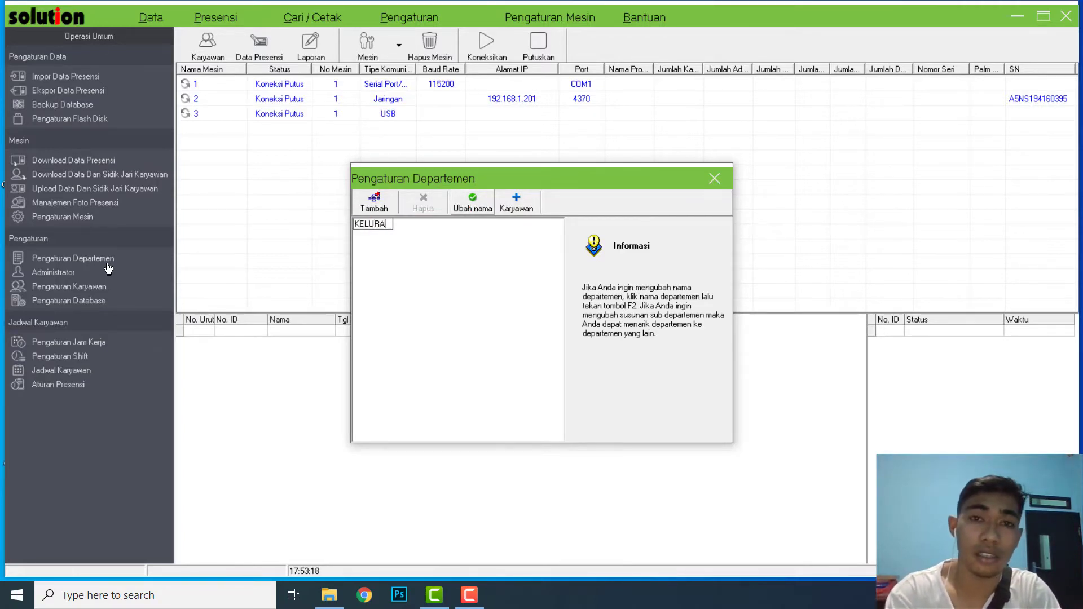
{"action": "type", "text": "HAN "}
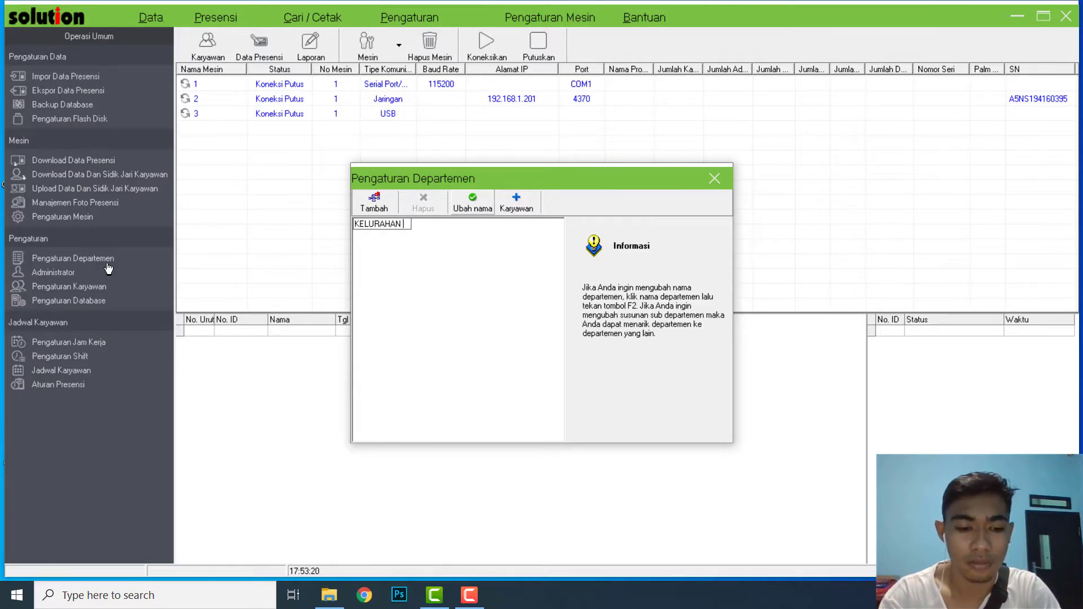
{"action": "type", "text": "LABI"}
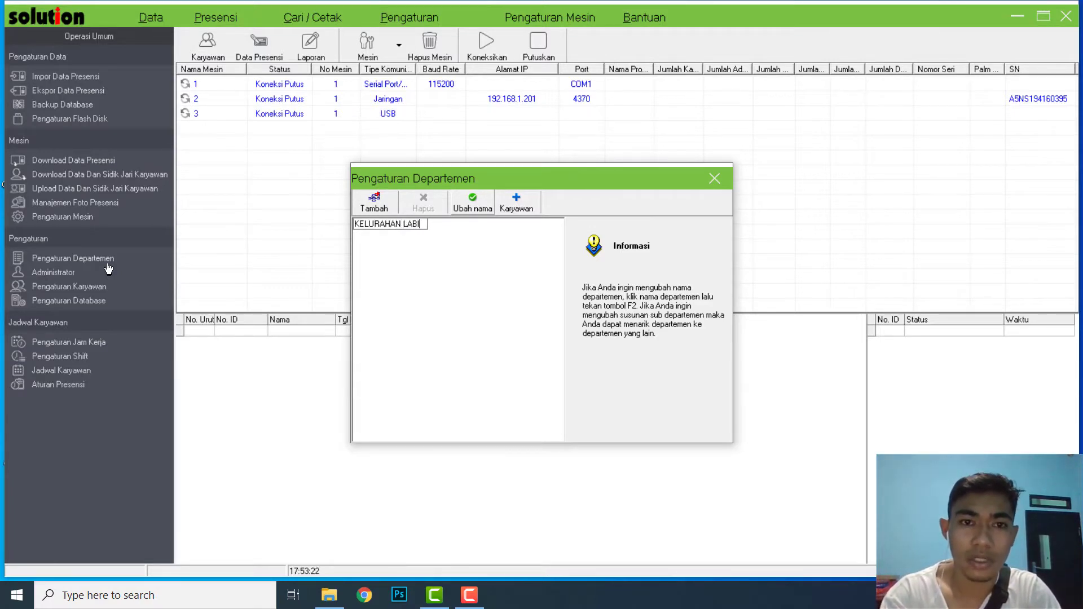
{"action": "type", "text": "BIA"}
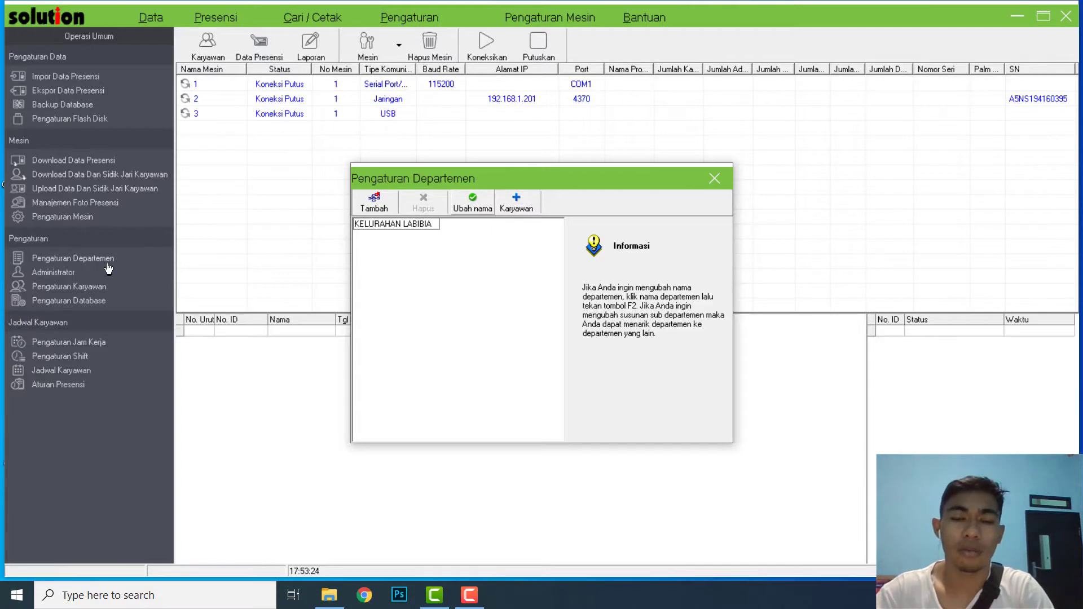
{"action": "key", "text": "Return"}
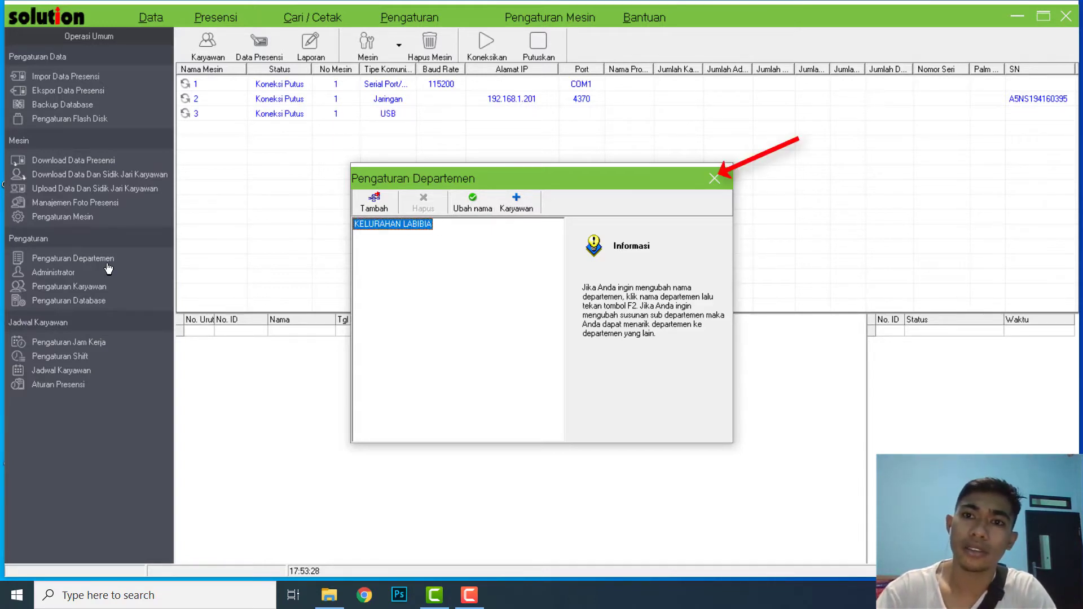
{"action": "key", "text": "Escape"}
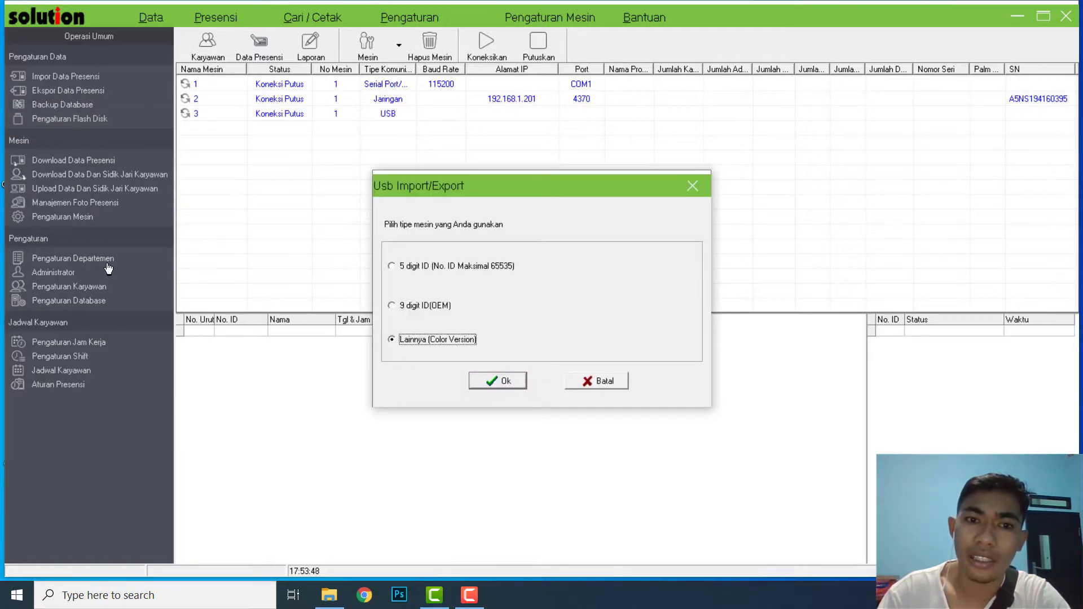
Import the employee data of machine 1 from the USB flash disk, using the machine type Lainnya (Color Version).
{"action": "key", "text": "Return"}
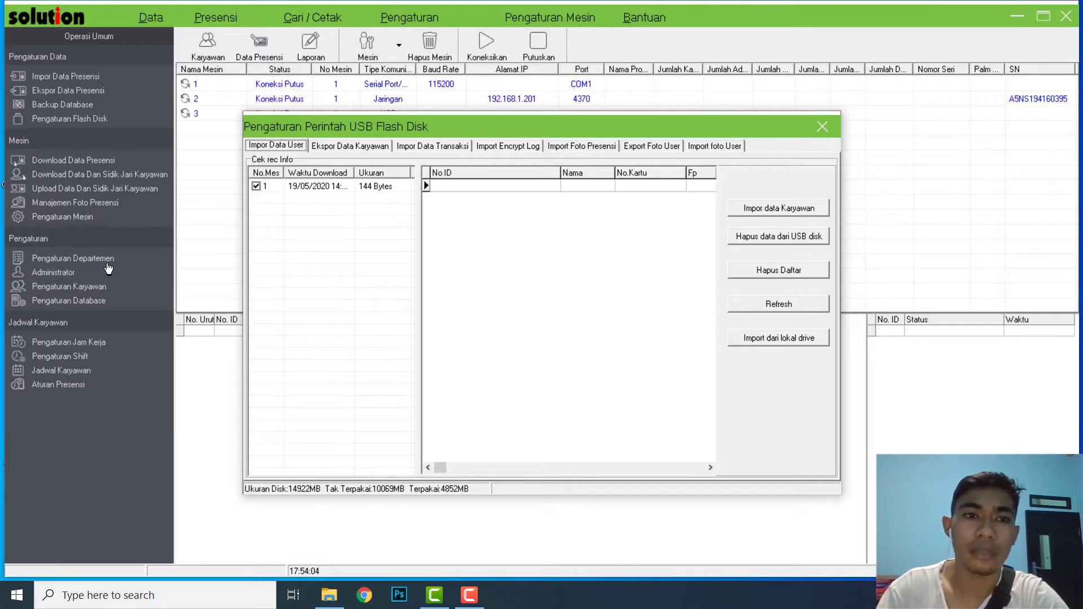
{"action": "key", "text": "Tab"}
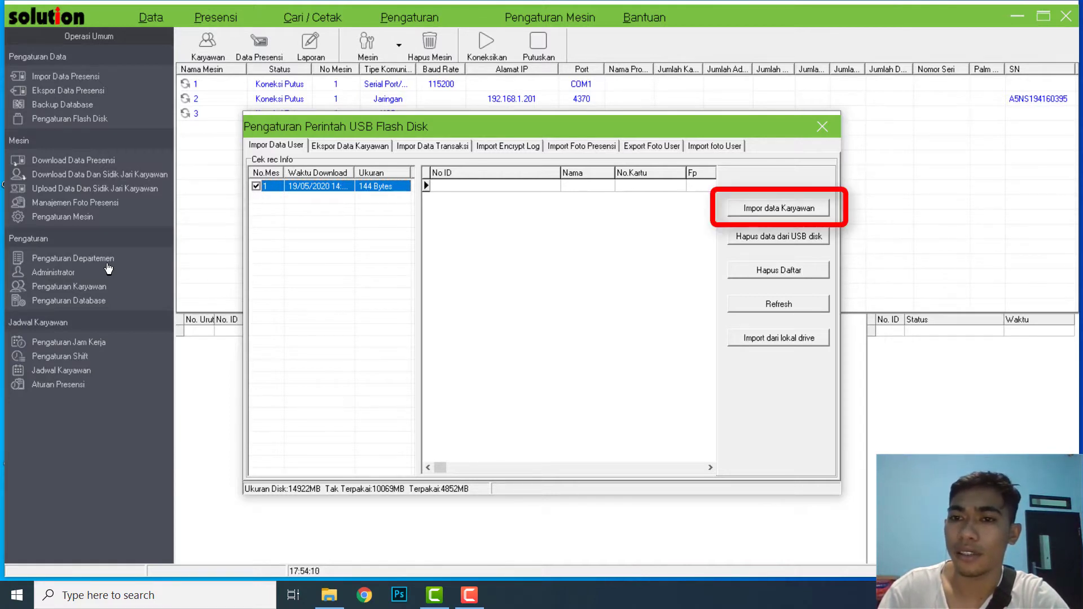
{"action": "key", "text": "Tab"}
{"action": "key", "text": "Return"}
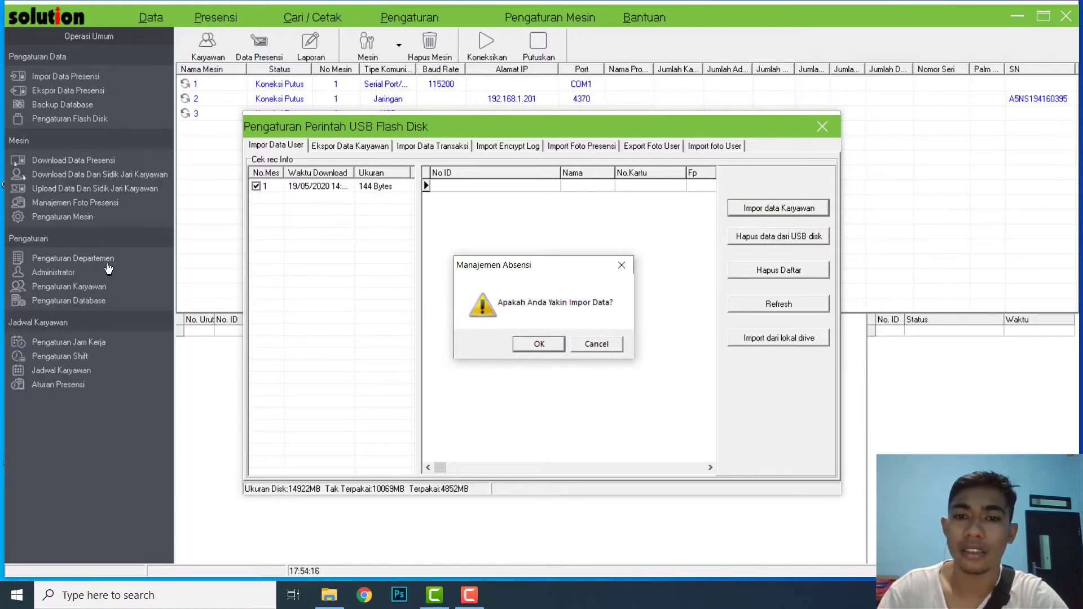
{"action": "key", "text": "Return"}
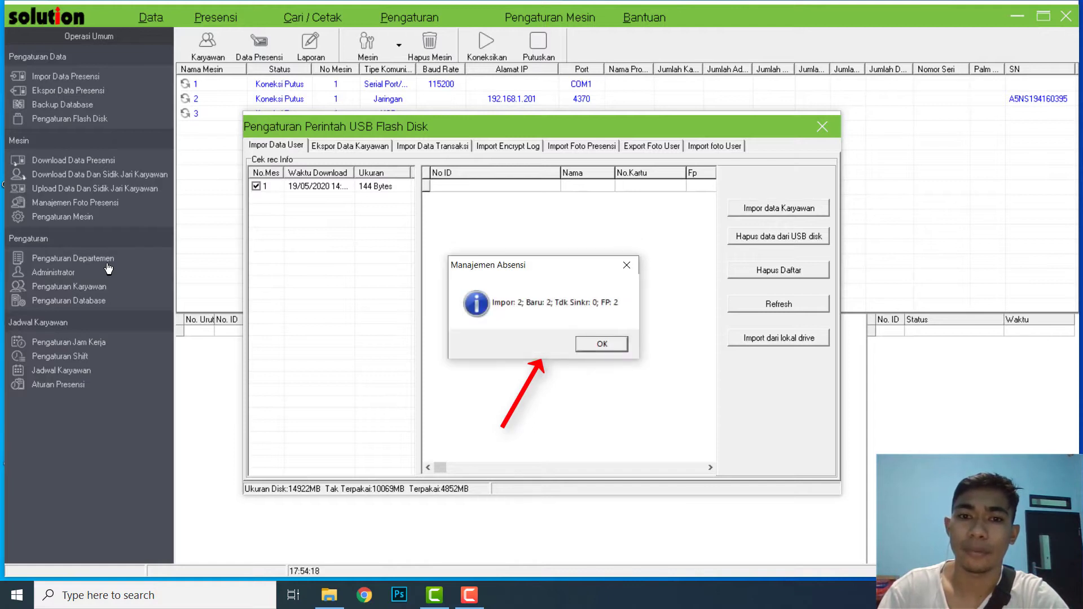
{"action": "key", "text": "Return"}
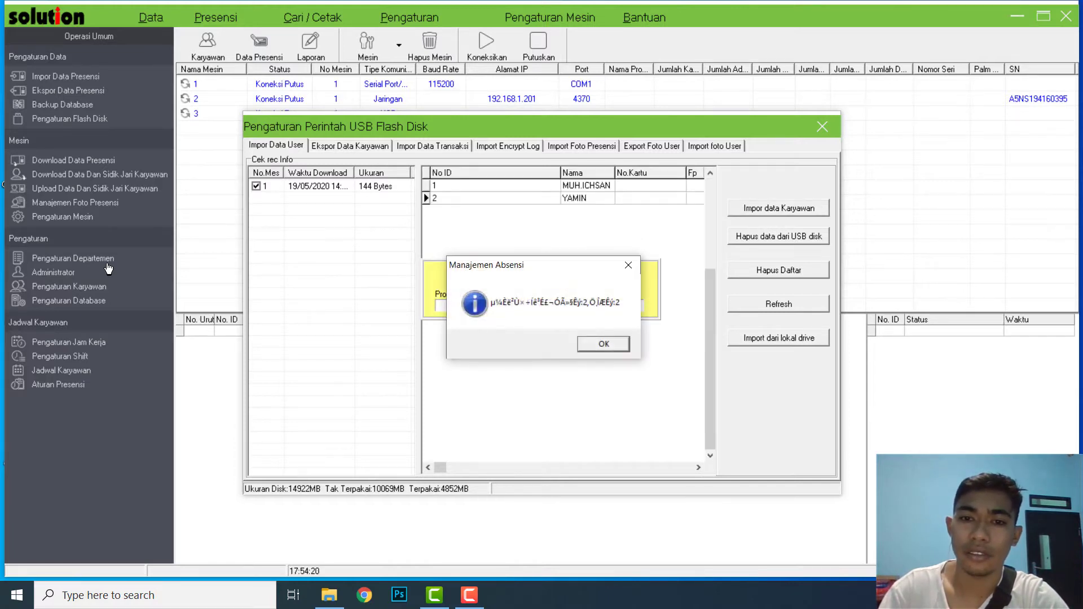
{"action": "key", "text": "Return"}
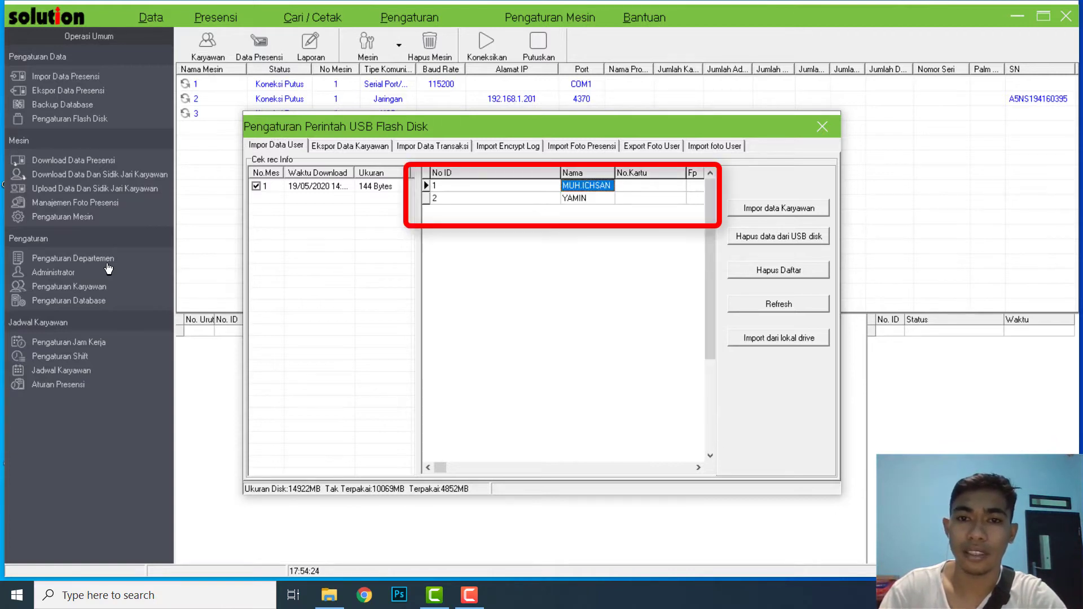
{"action": "key", "text": "Down"}
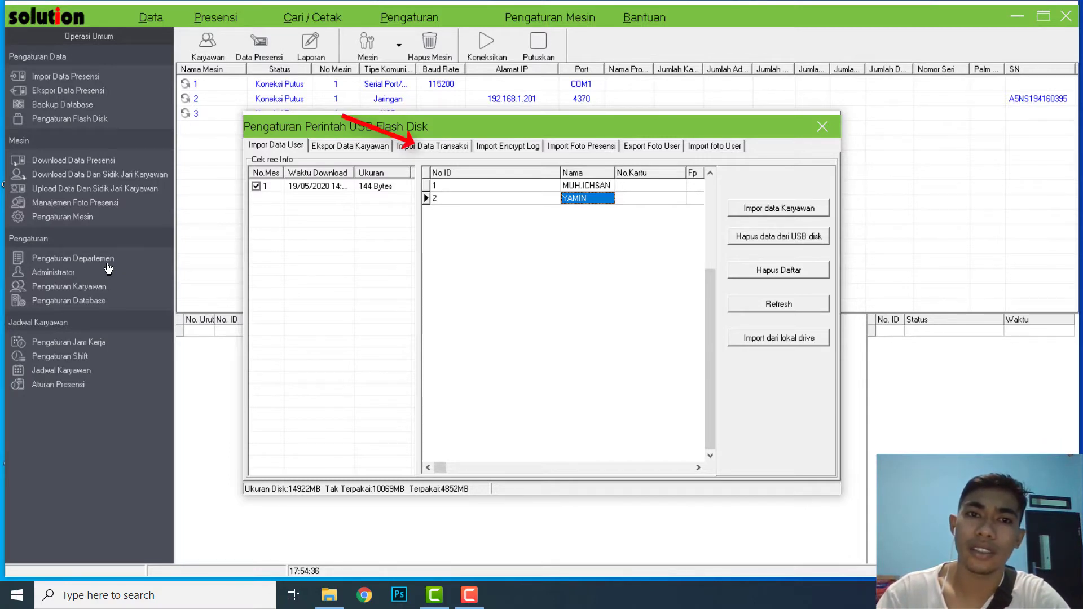
Import the attendance transaction data of machine 1 from the USB flash disk.
{"action": "key", "text": "ctrl+Tab"}
{"action": "key", "text": "ctrl+Tab"}
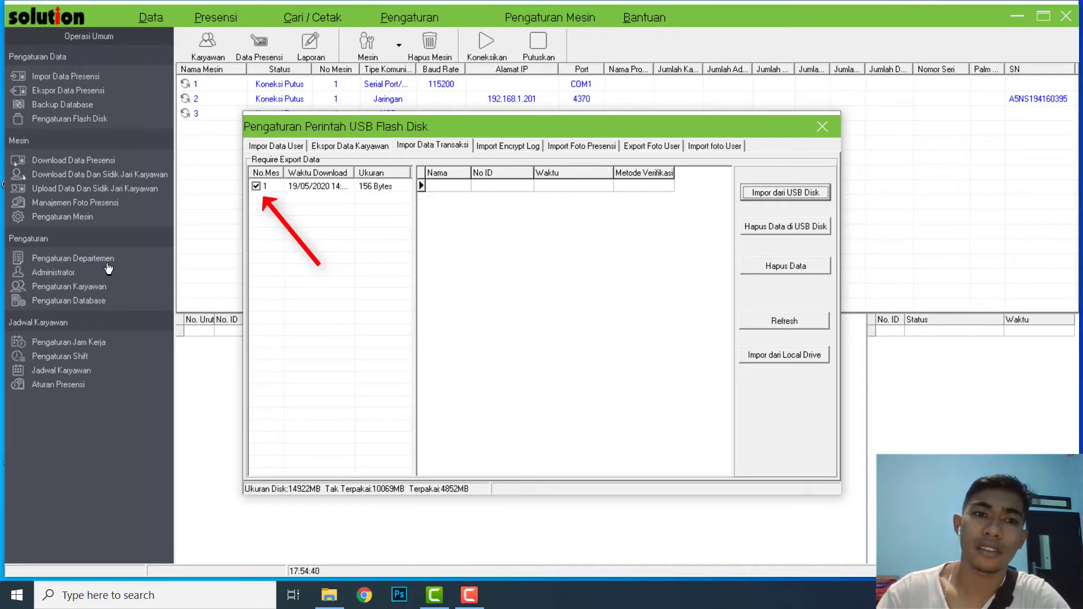
{"action": "key", "text": "shift+Tab"}
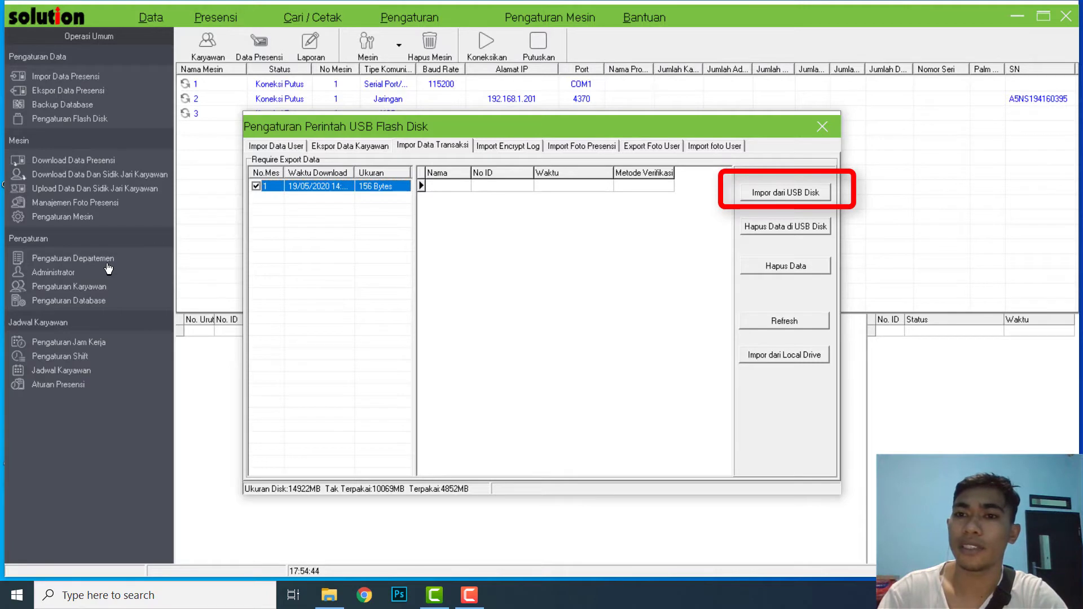
{"action": "key", "text": "shift+Tab"}
{"action": "key", "text": "Return"}
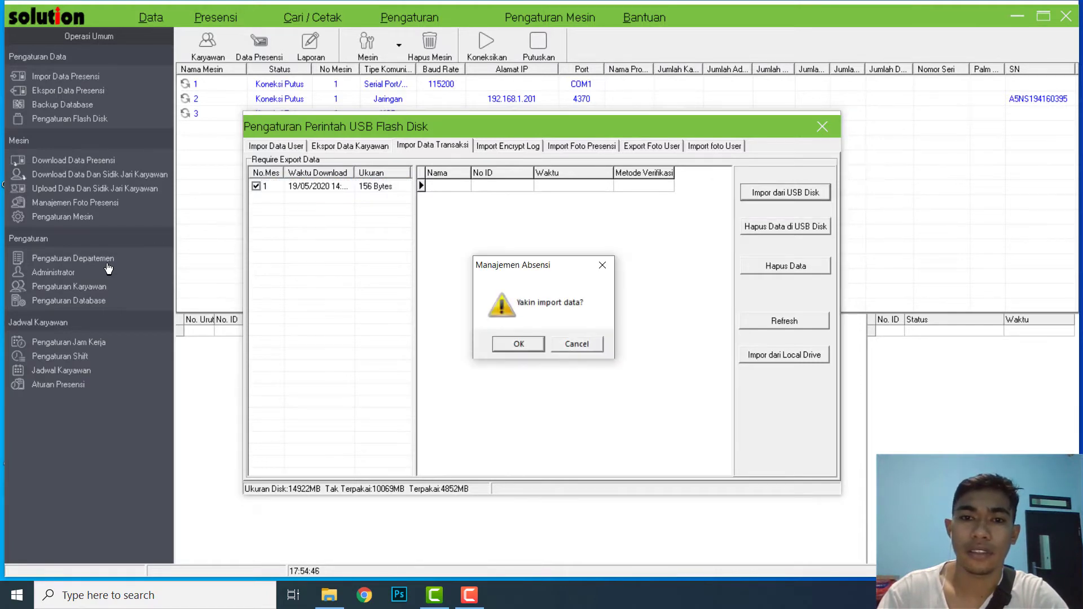
{"action": "key", "text": "Return"}
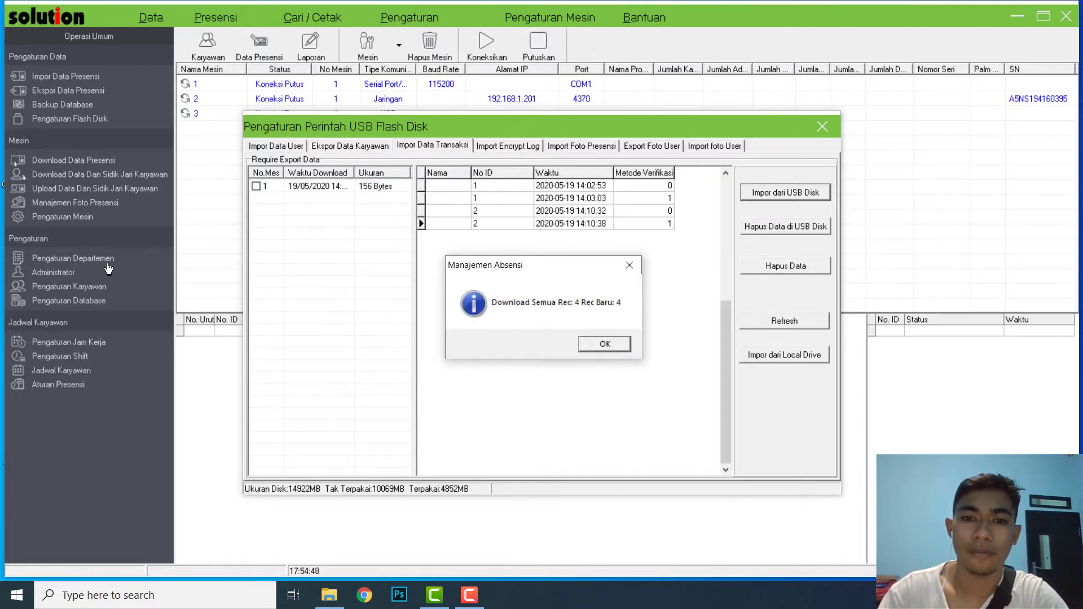
{"action": "key", "text": "Return"}
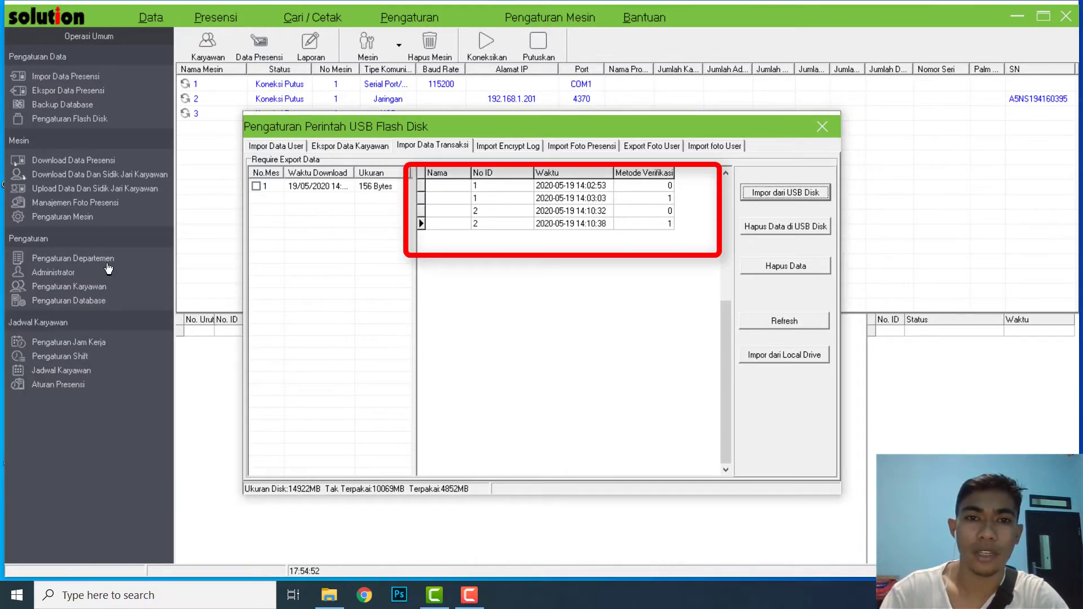
Review the scan times of the imported attendance transactions and close the USB flash disk window.
{"action": "key", "text": "Tab"}
{"action": "key", "text": "Down"}
{"action": "key", "text": "Right"}
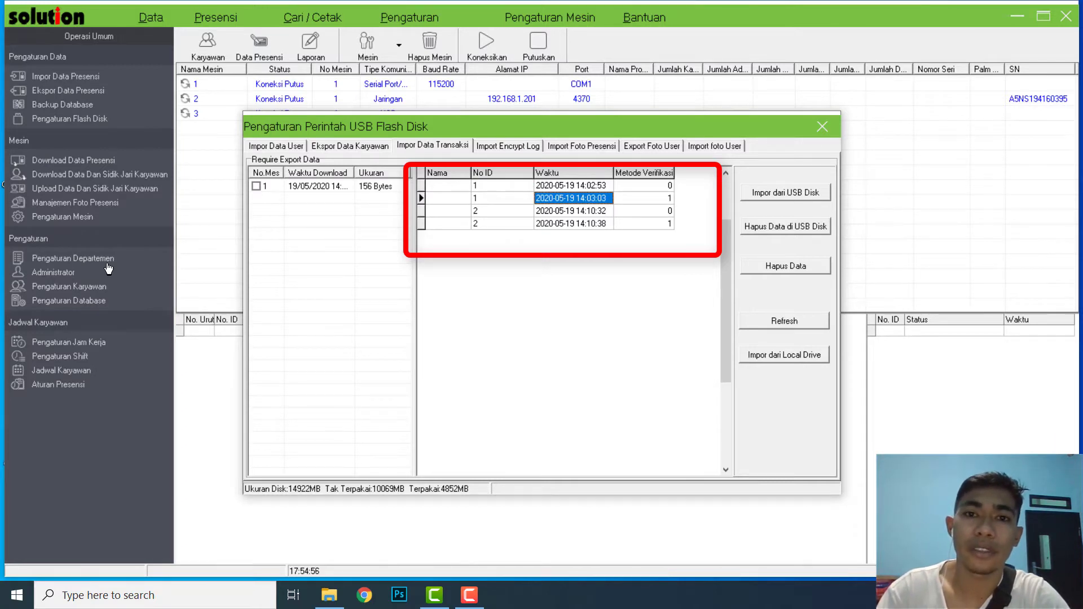
{"action": "key", "text": "Down"}
{"action": "key", "text": "Down"}
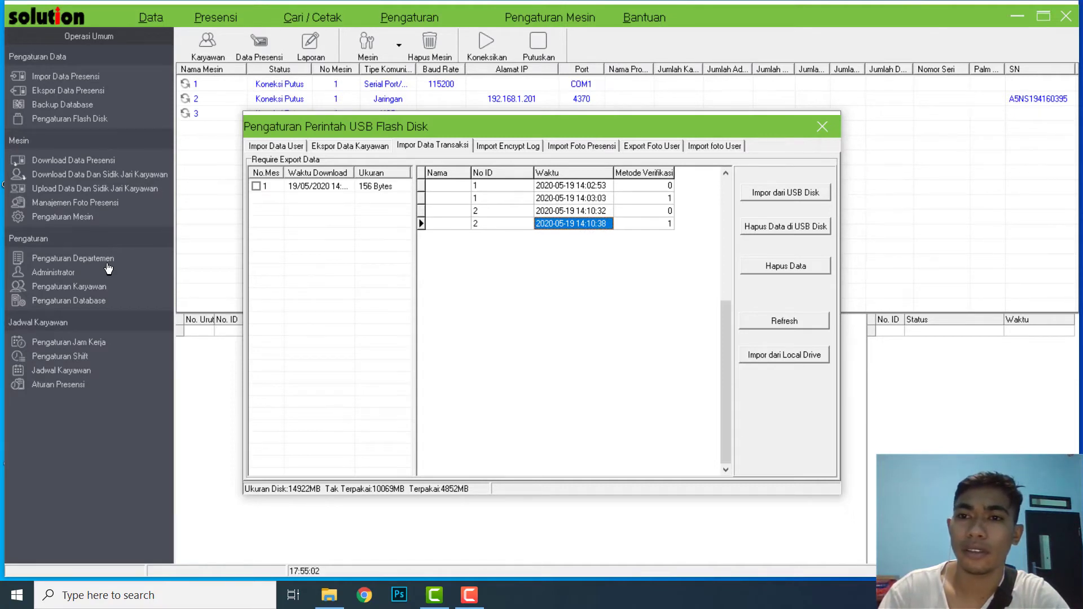
{"action": "key", "text": "alt+F4"}
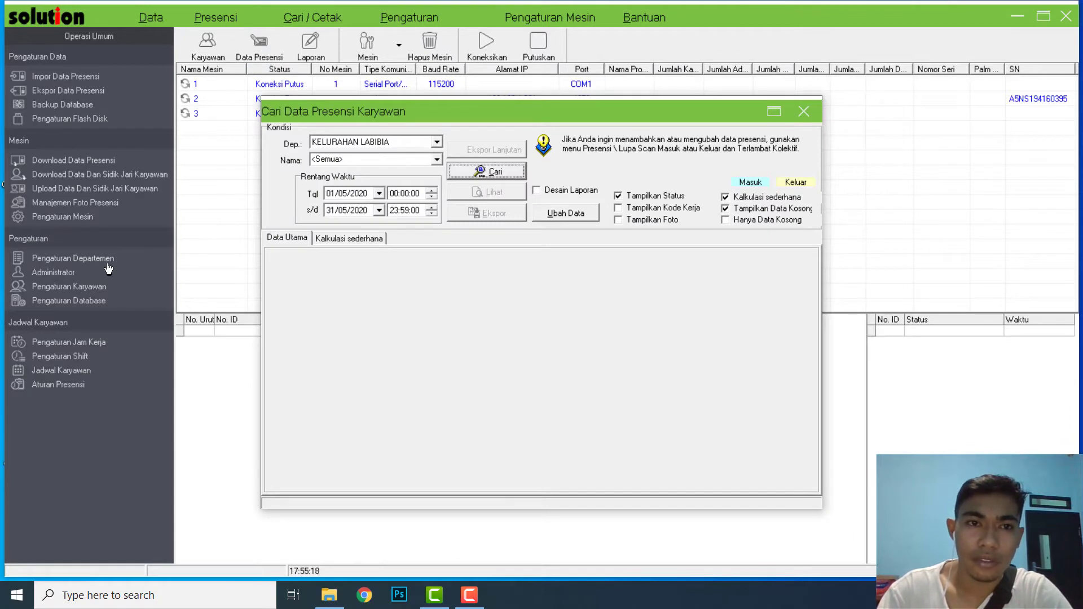
Choose the department KELURAHAN LABIBIA and keep all employees (<Semua>) as the attendance search conditions.
{"action": "key", "text": "alt+Down"}
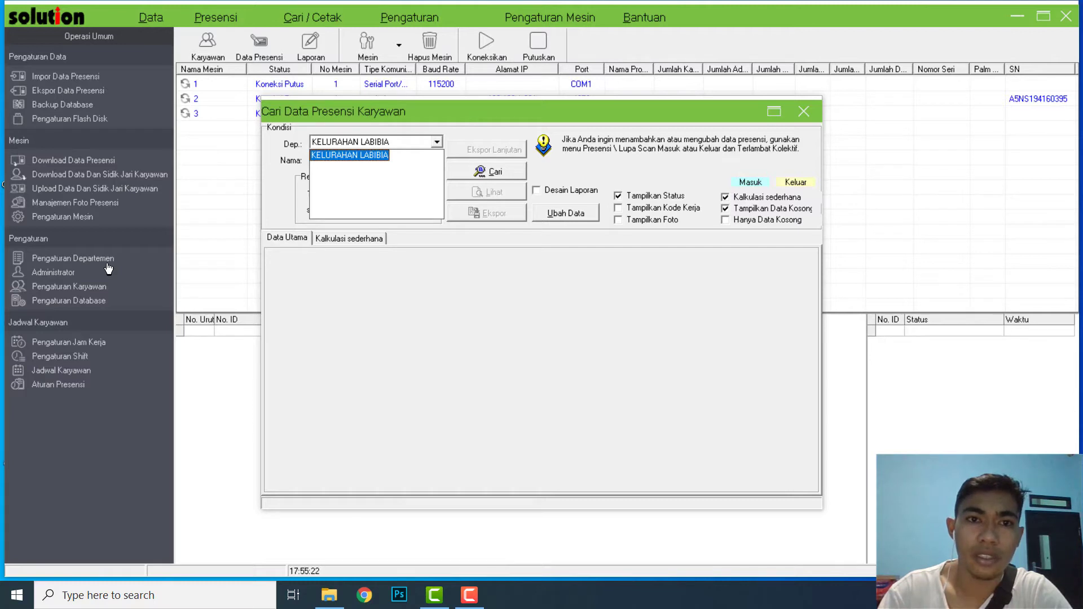
{"action": "key", "text": "Return"}
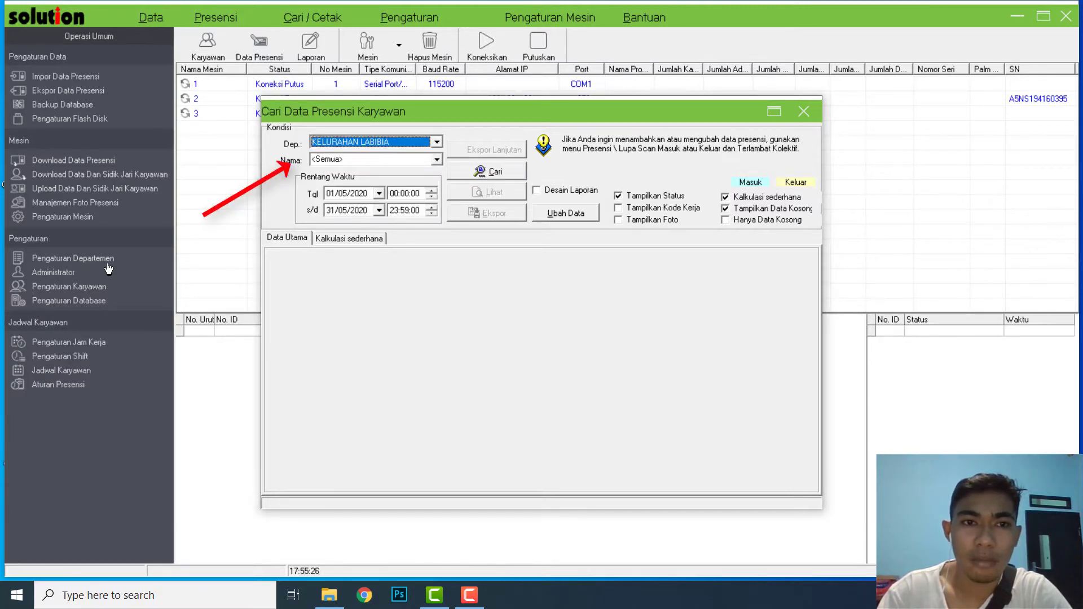
{"action": "key", "text": "Tab"}
{"action": "key", "text": "alt+Down"}
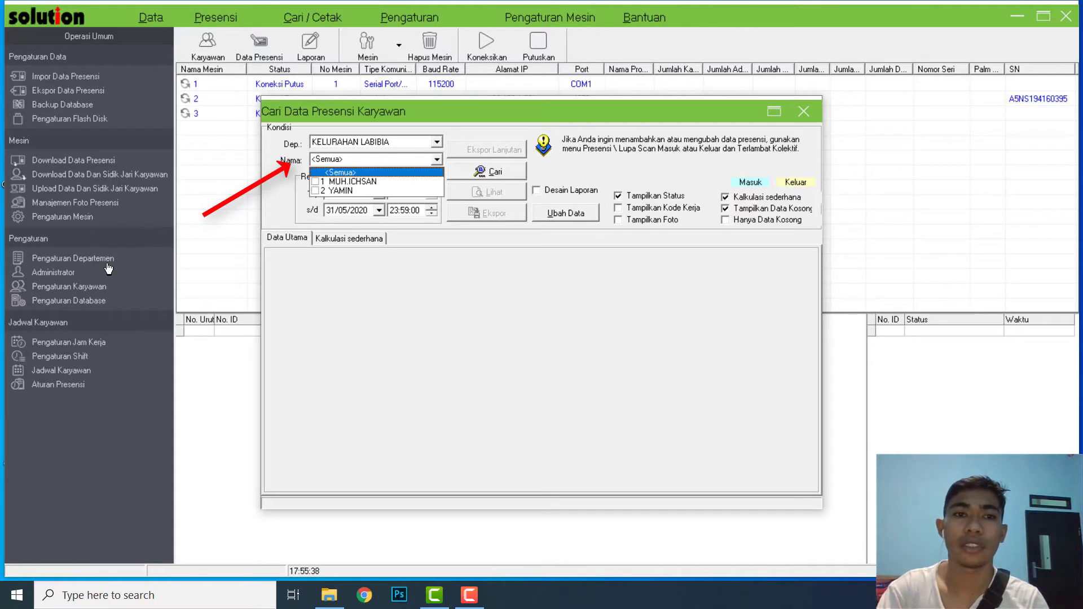
{"action": "key", "text": "Escape"}
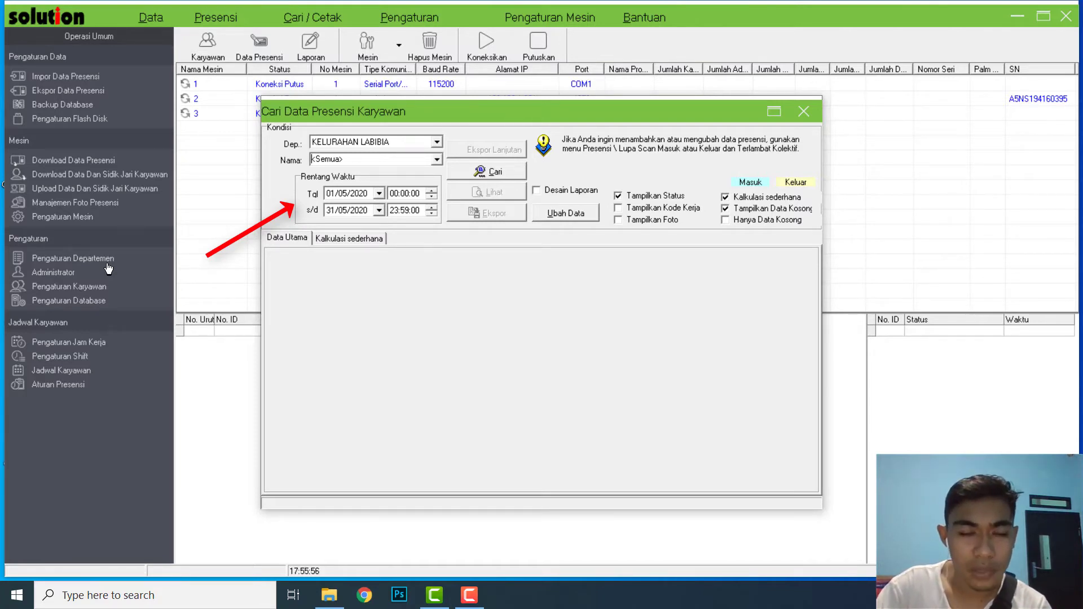
Search the employee attendance data for the date range 01/05/2020 to 31/05/2020.
{"action": "key", "text": "Tab"}
{"action": "key", "text": "alt+Down"}
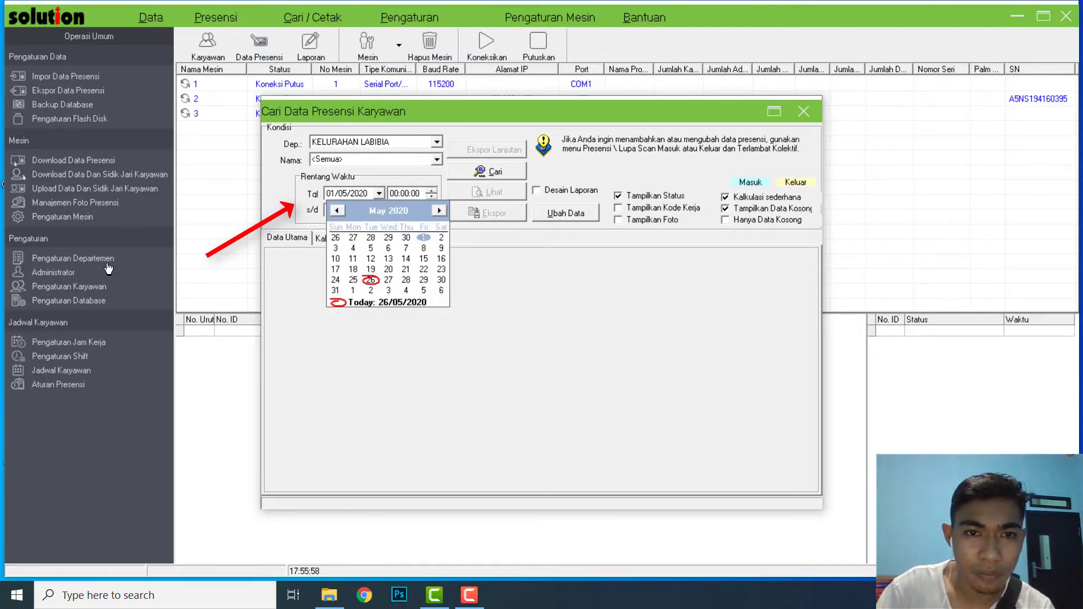
{"action": "key", "text": "Escape"}
{"action": "key", "text": "Tab"}
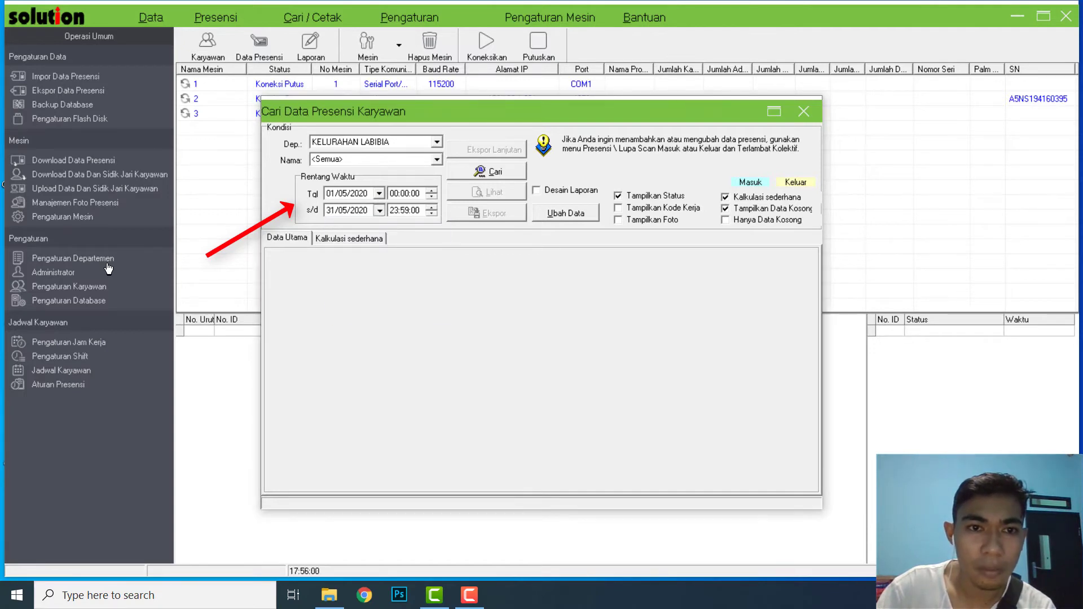
{"action": "key", "text": "alt+Down"}
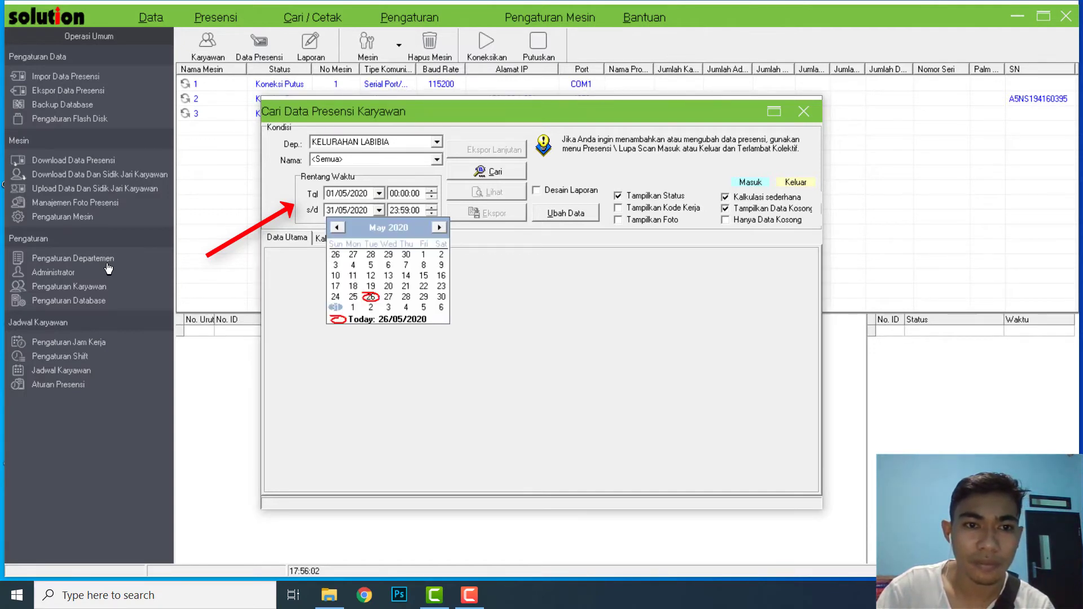
{"action": "key", "text": "Escape"}
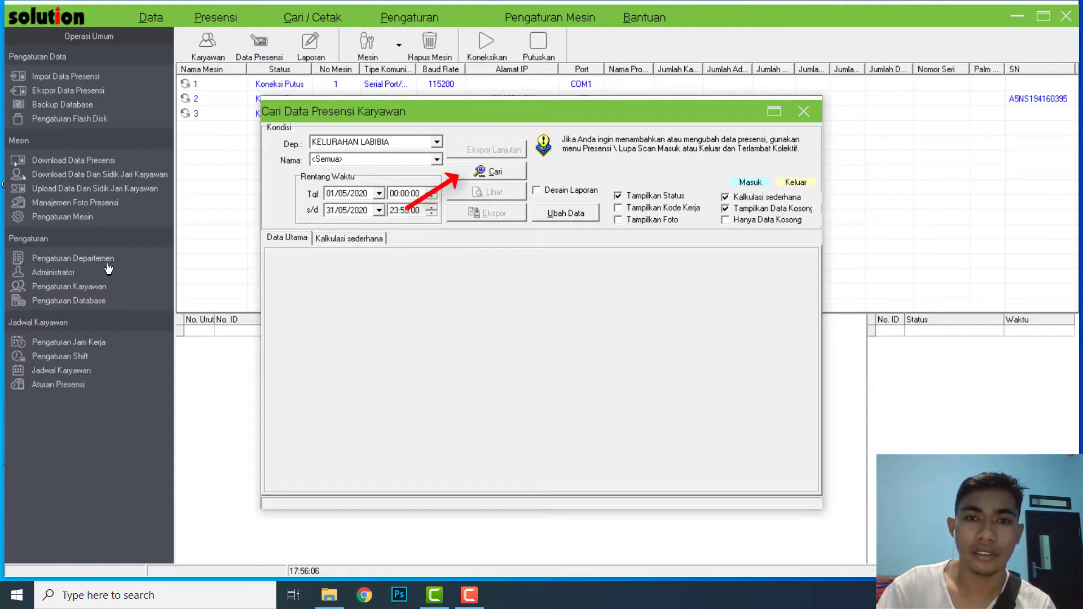
{"action": "key", "text": "alt+c"}
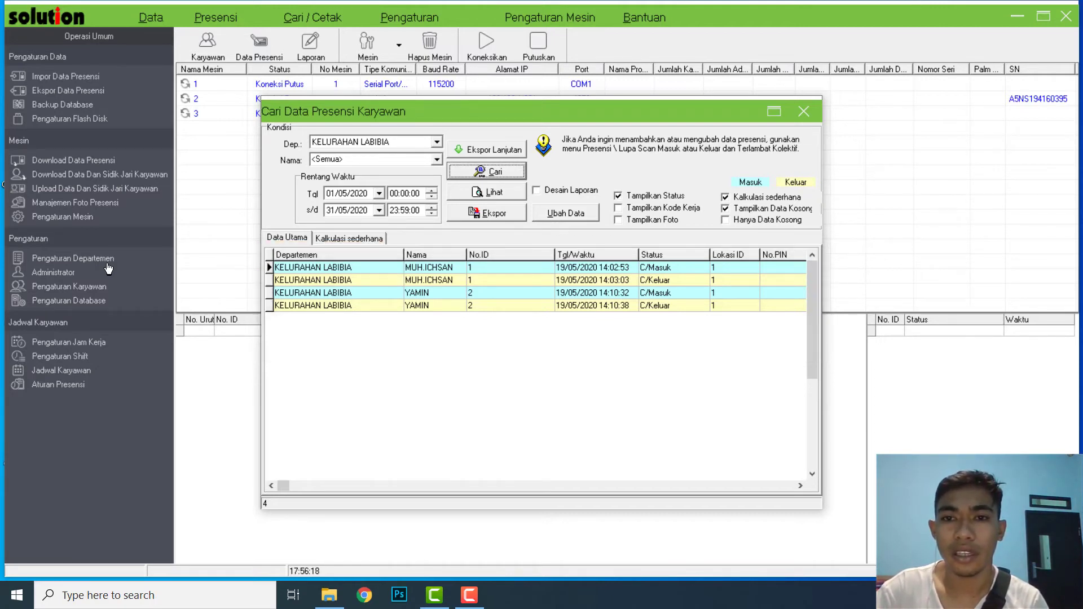
Hide the status column in the attendance results and show it again.
{"action": "key", "text": "space"}
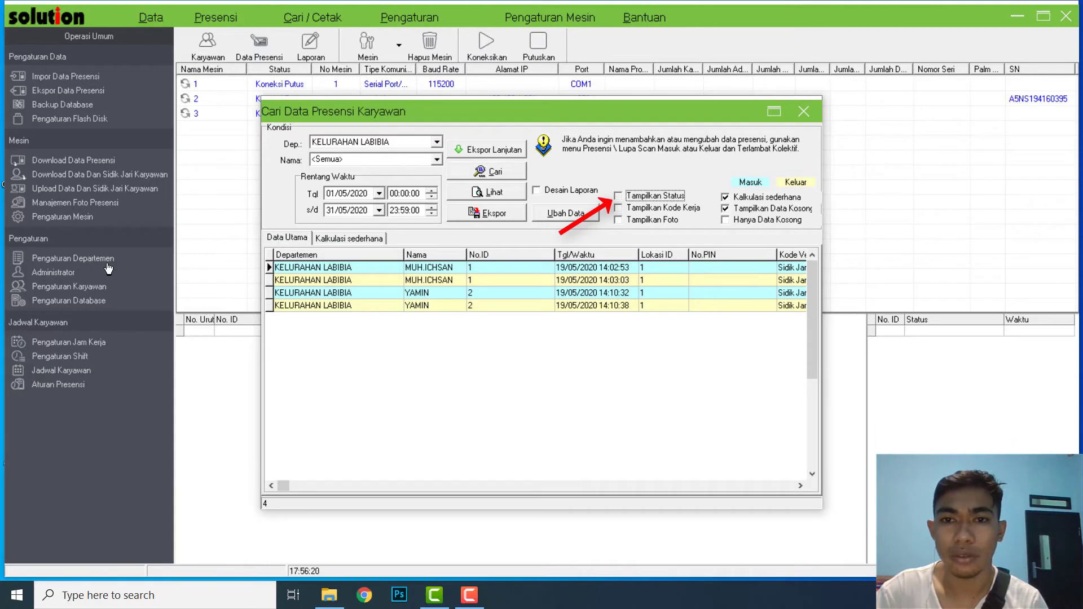
{"action": "key", "text": "space"}
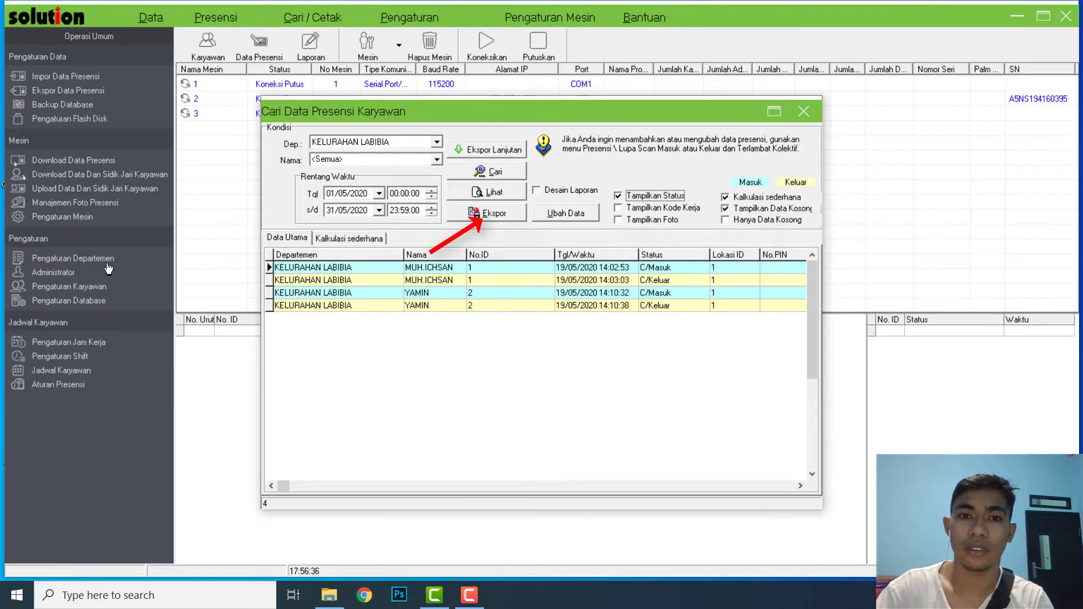
Start exporting the attendance results with all columns included and choose the Documents folder as the save location.
{"action": "key", "text": "alt+e"}
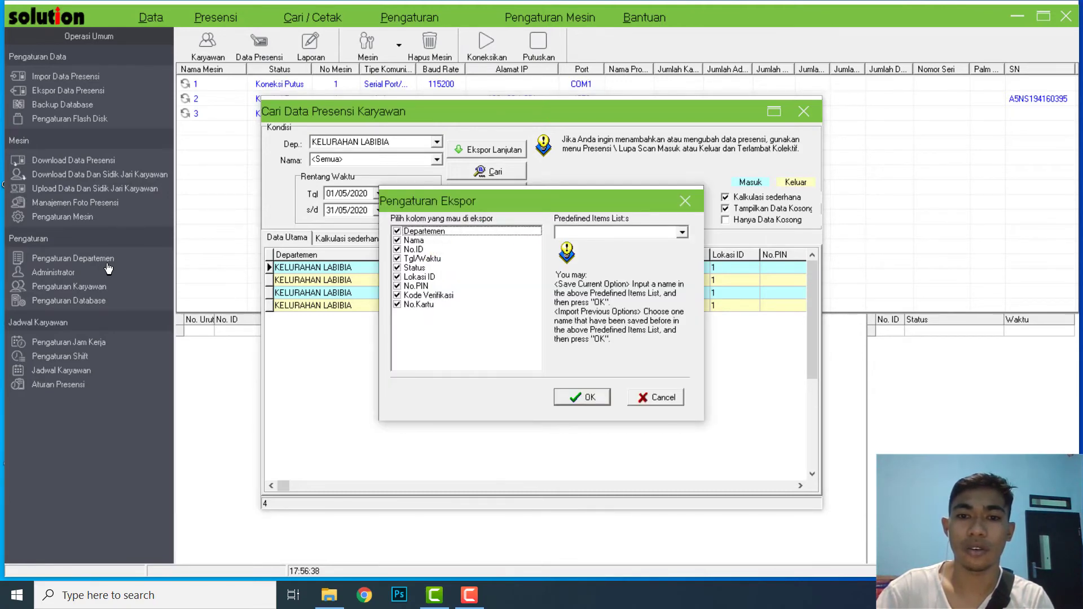
{"action": "key", "text": "Return"}
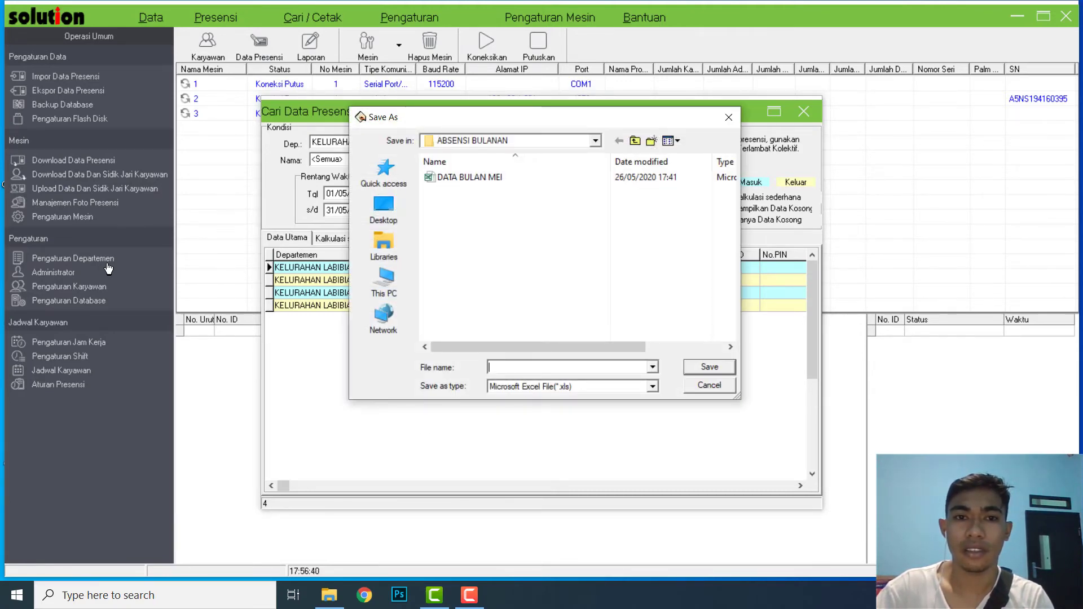
{"action": "left_click", "coordinate": [384, 282]}
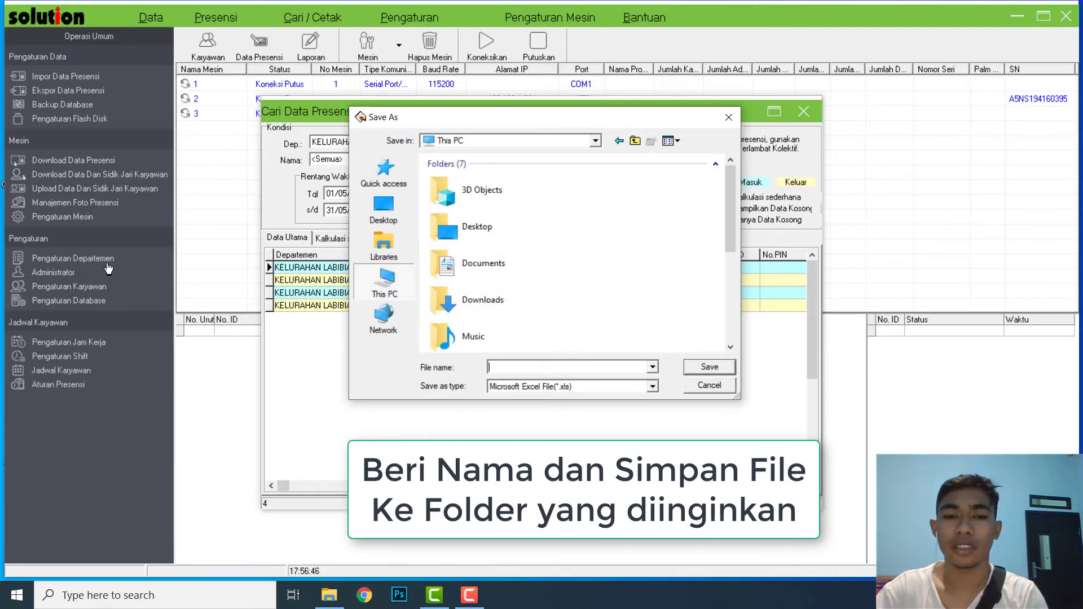
{"action": "double_click", "coordinate": [508, 255]}
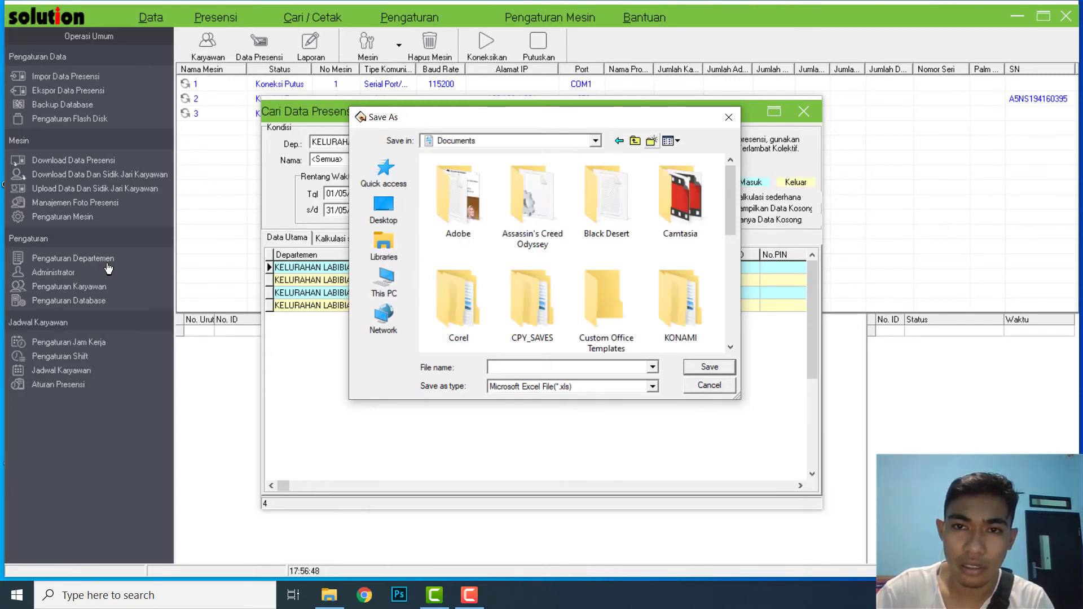
Create a new folder named ABSENSI BULAN MEI in Documents and open it as the export destination.
{"action": "left_click", "coordinate": [651, 140]}
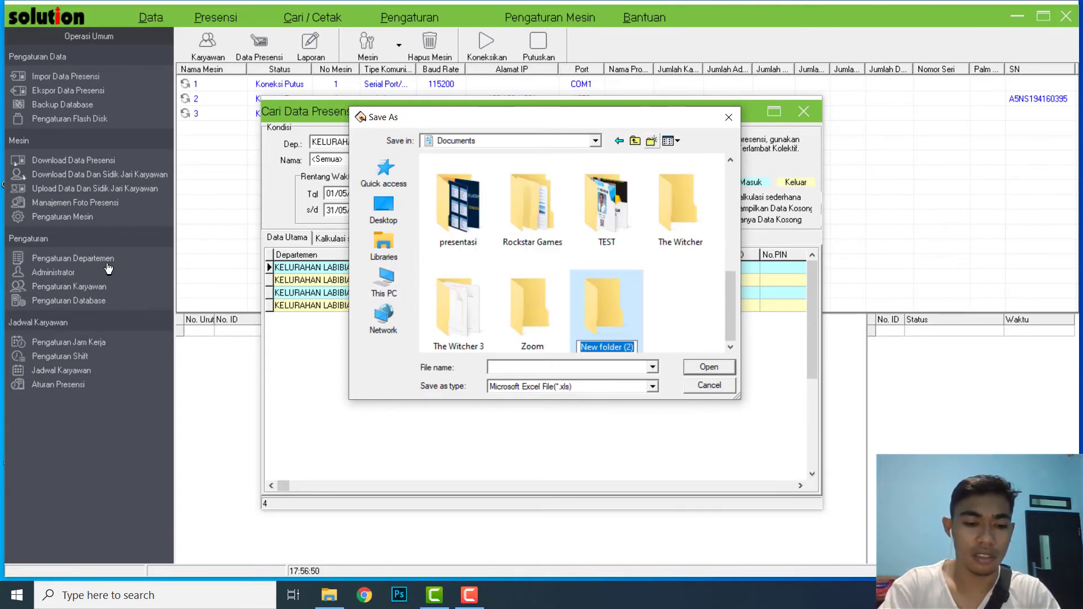
{"action": "type", "text": "ABSENS"}
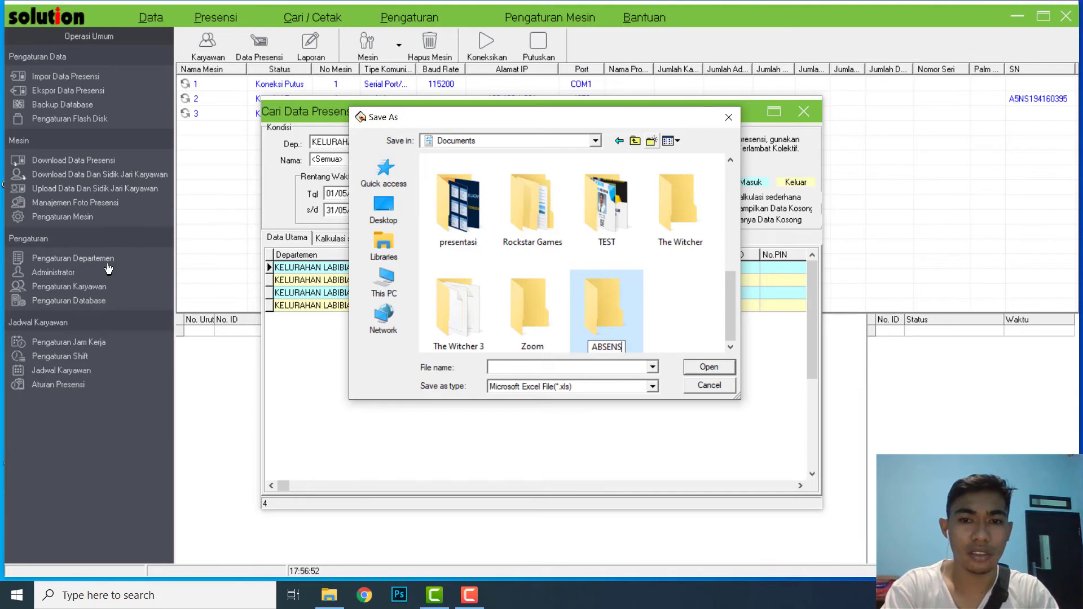
{"action": "type", "text": "I BU"}
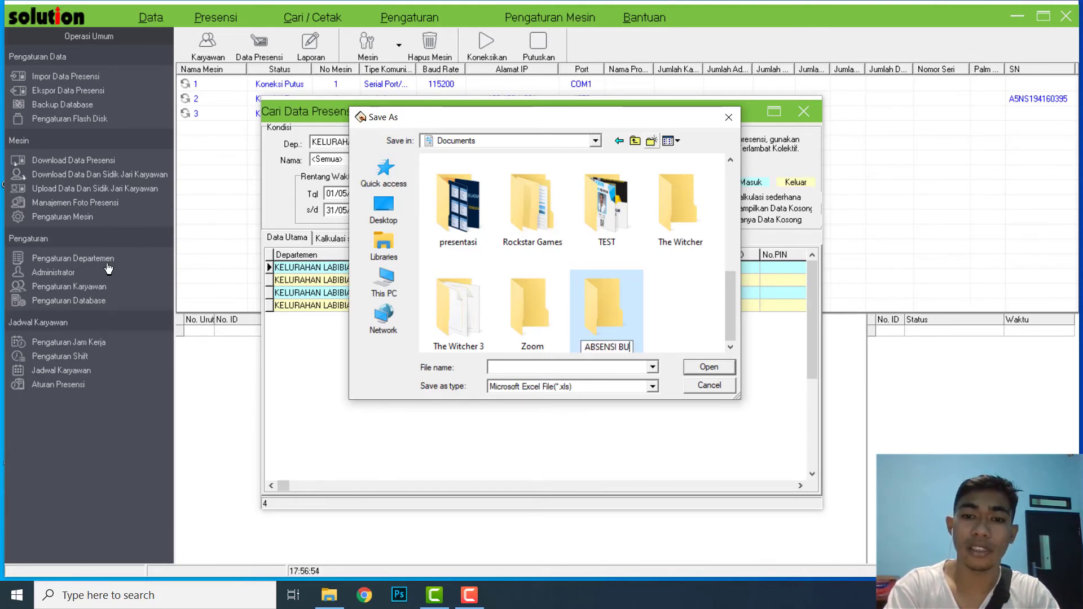
{"action": "type", "text": "L"}
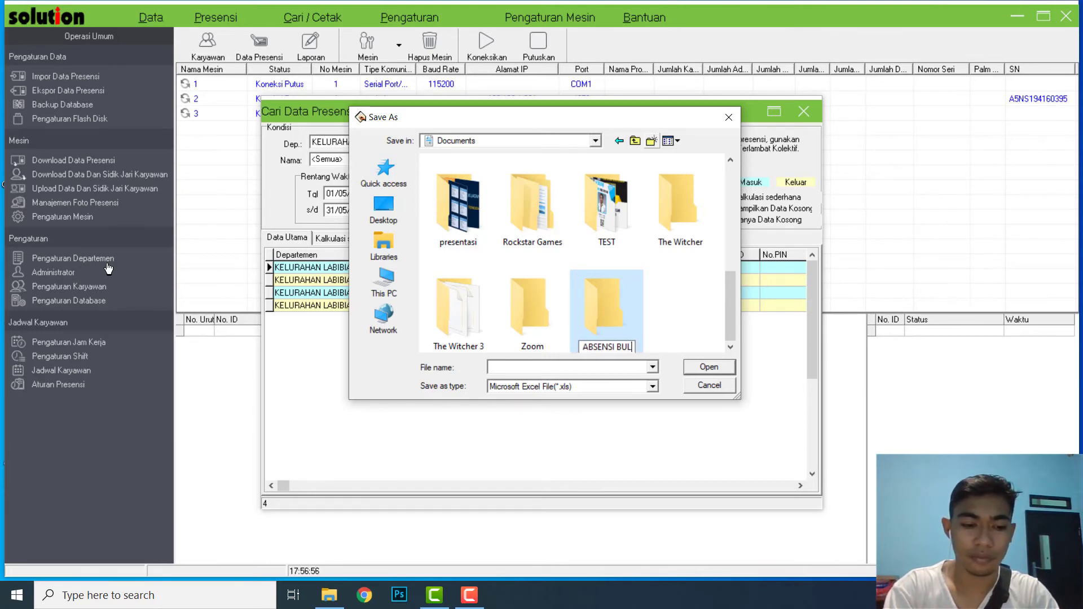
{"action": "type", "text": "AN MEI"}
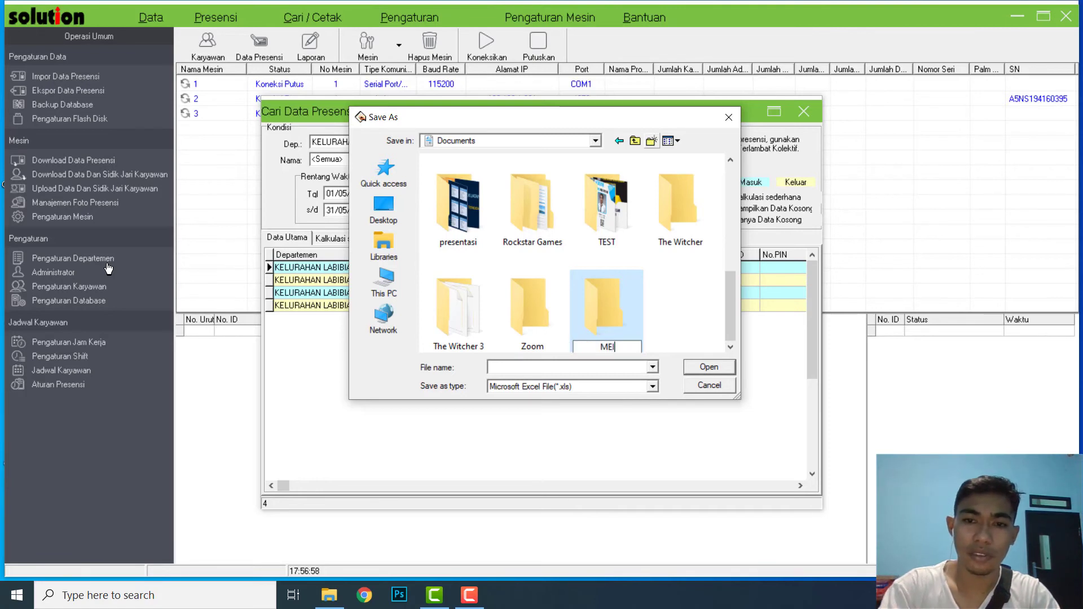
{"action": "key", "text": "Return"}
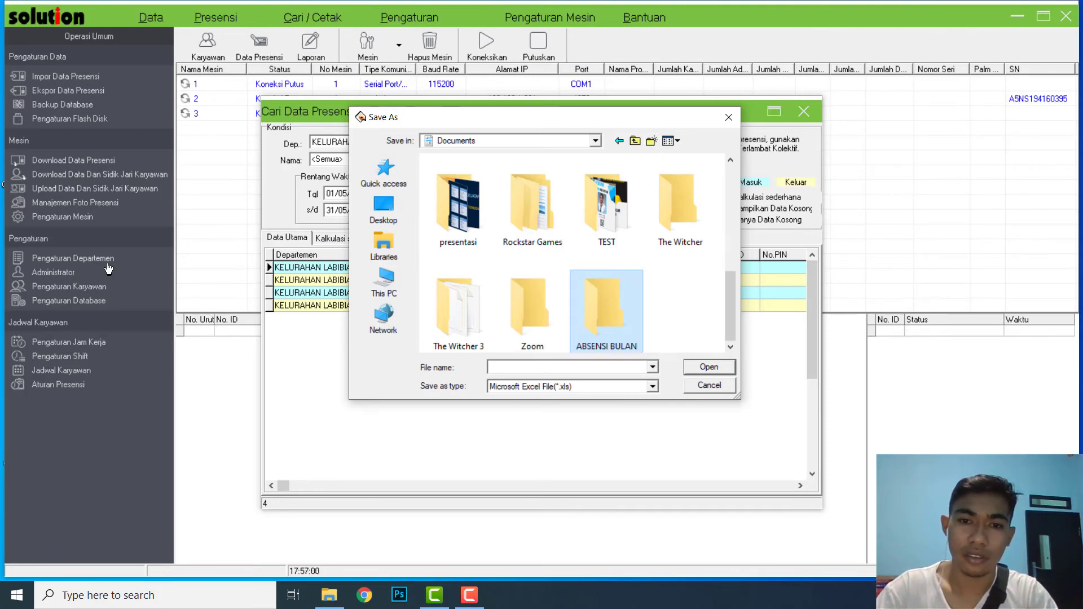
{"action": "key", "text": "Return"}
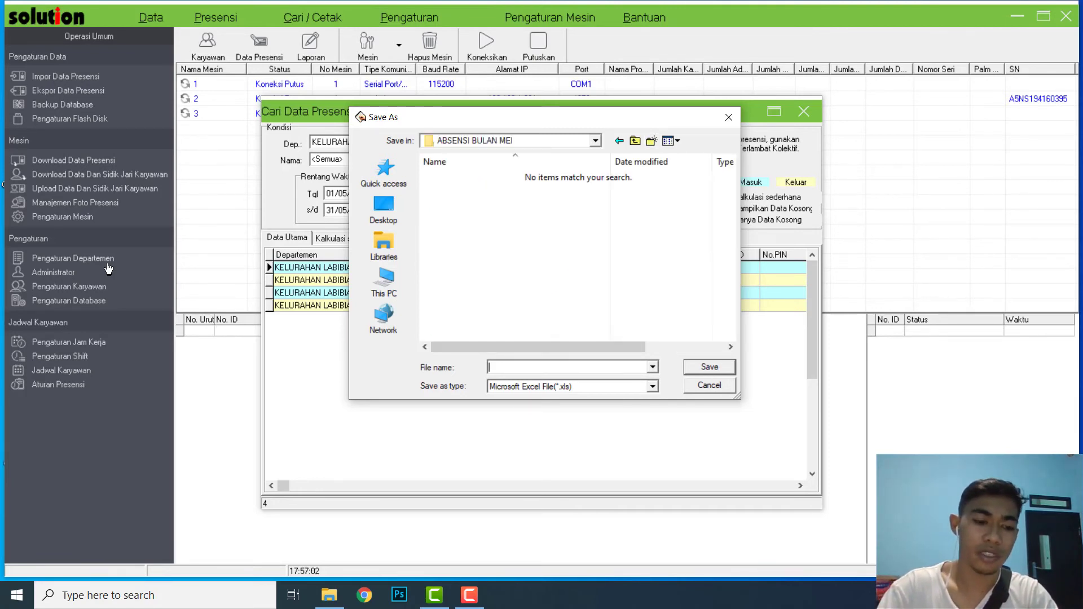
Save the attendance export as the Microsoft Excel file ABSEN BULAN MEI and dismiss the completion notice.
{"action": "type", "text": "ABSE"}
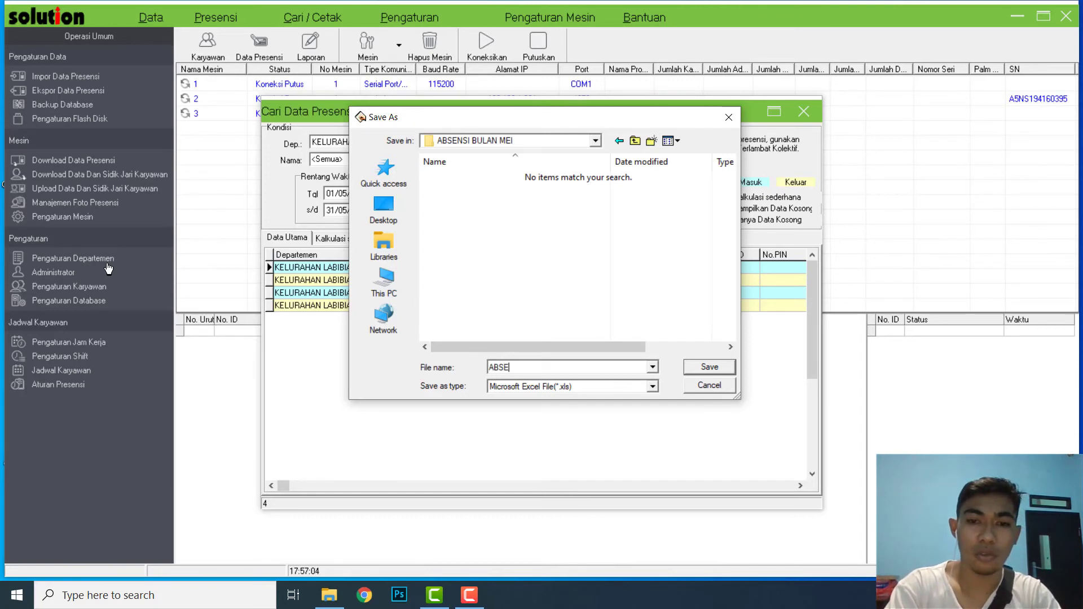
{"action": "type", "text": "N BULAN MEI"}
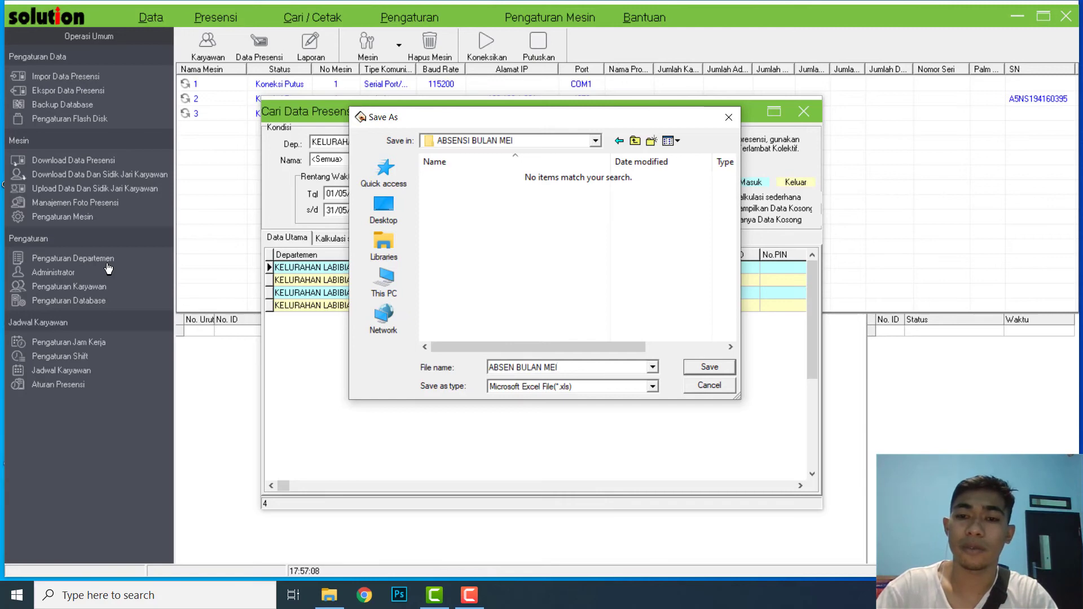
{"action": "key", "text": "Return"}
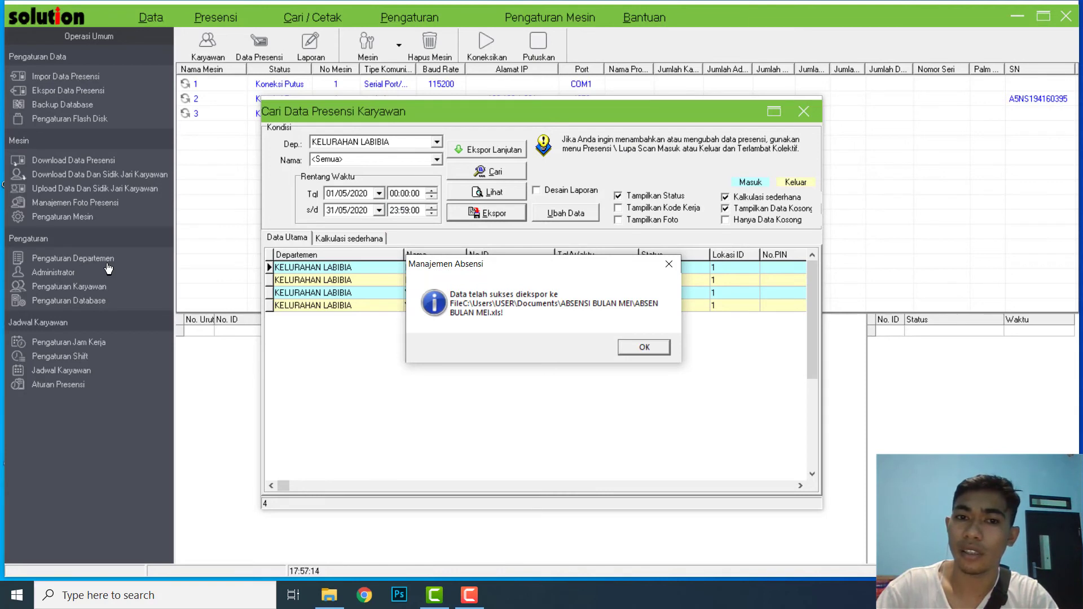
{"action": "key", "text": "Return"}
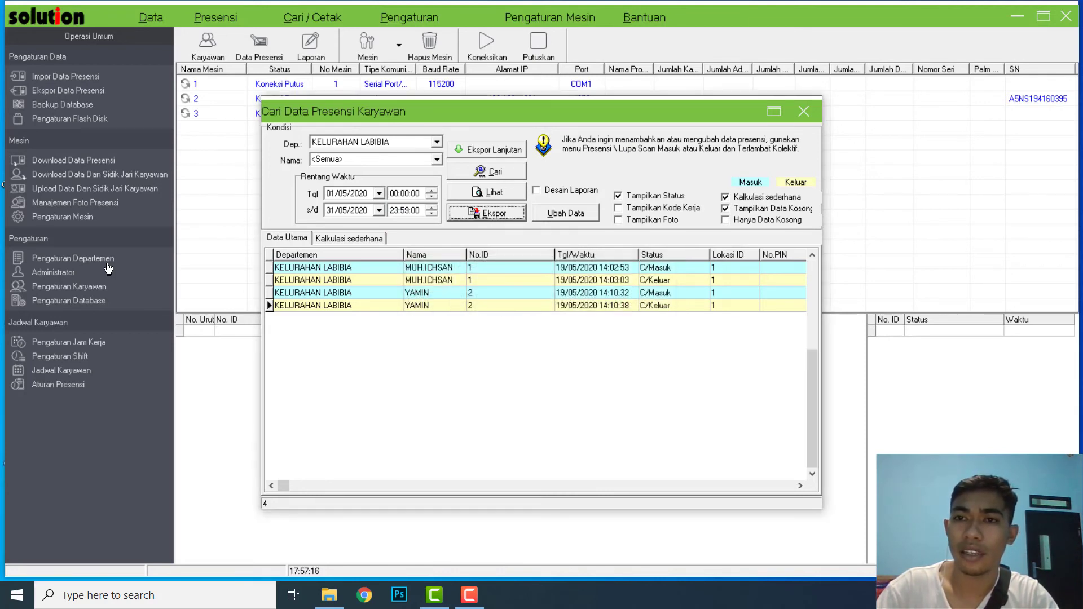
Close the attendance program and open the ABSEN BULAN MEI workbook from Documents\ABSENSI BULAN MEI in File Explorer.
{"action": "key", "text": "Escape"}
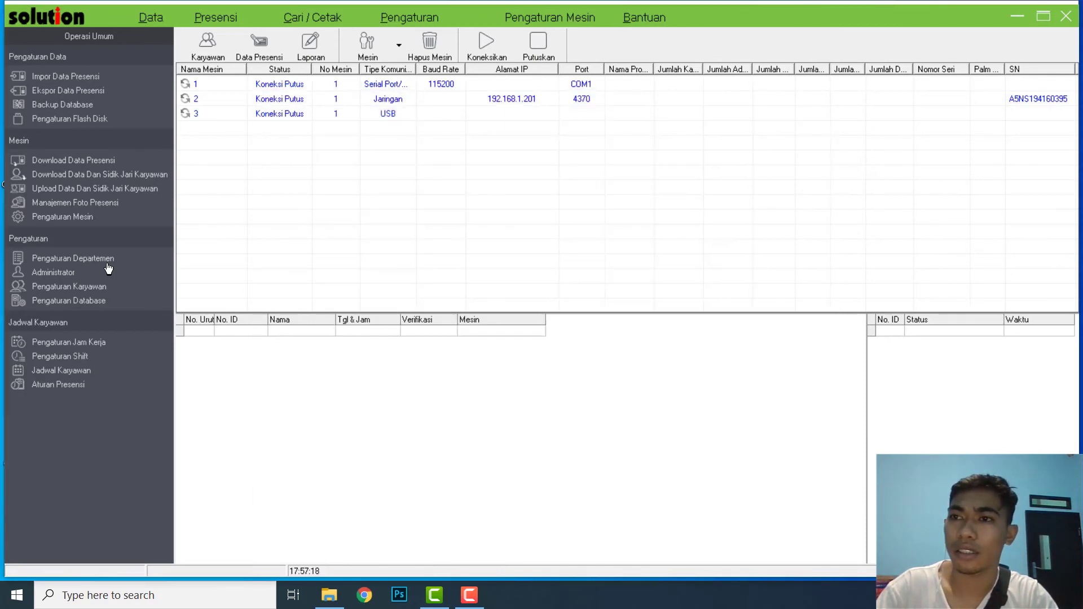
{"action": "left_click", "coordinate": [1064, 16]}
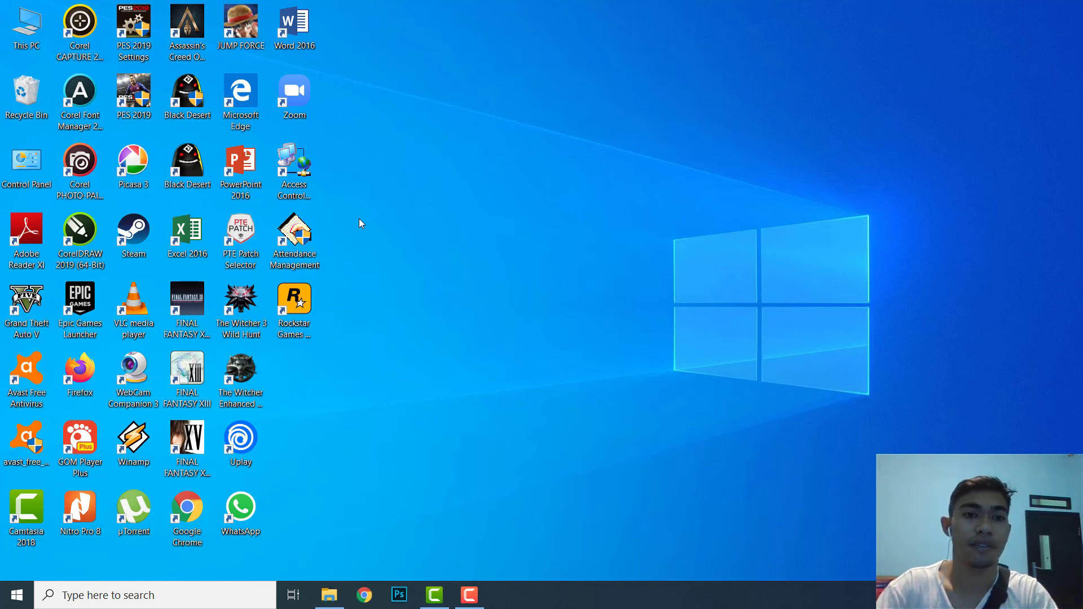
{"action": "key", "text": "super+e"}
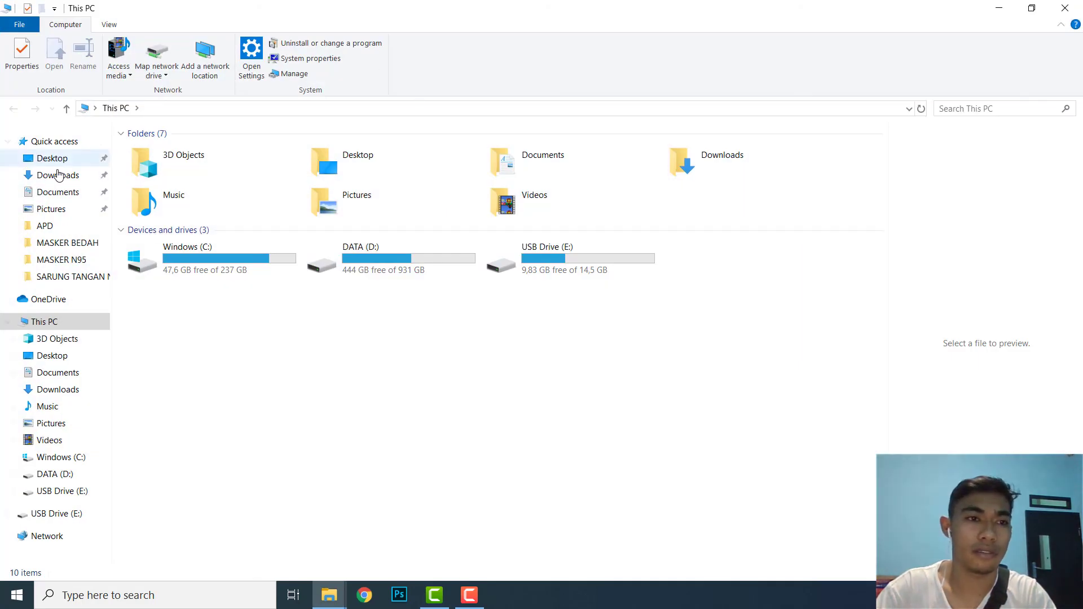
{"action": "left_click", "coordinate": [59, 193]}
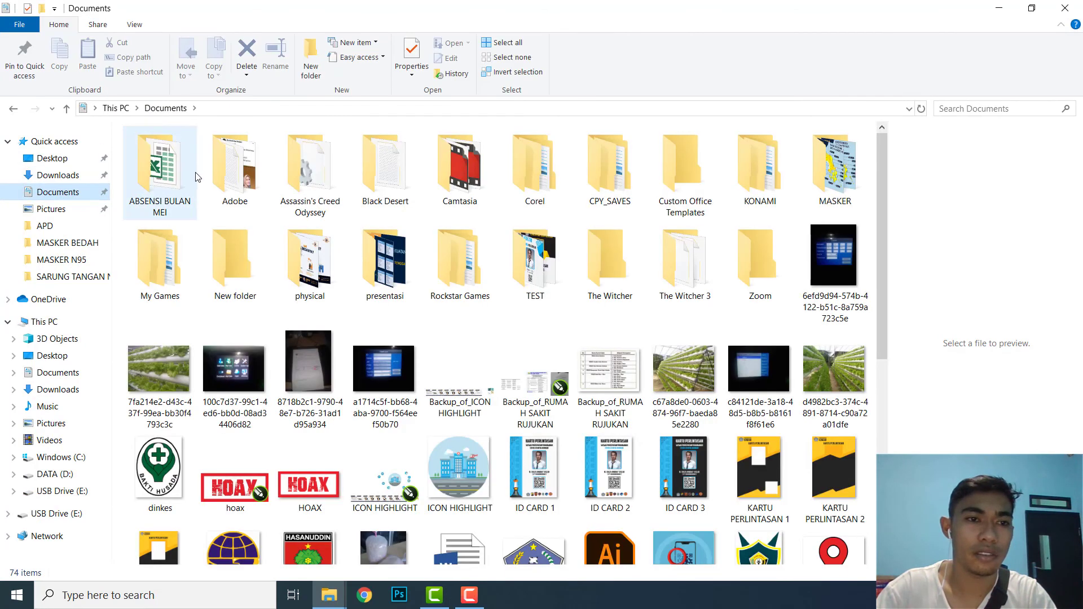
{"action": "double_click", "coordinate": [185, 171]}
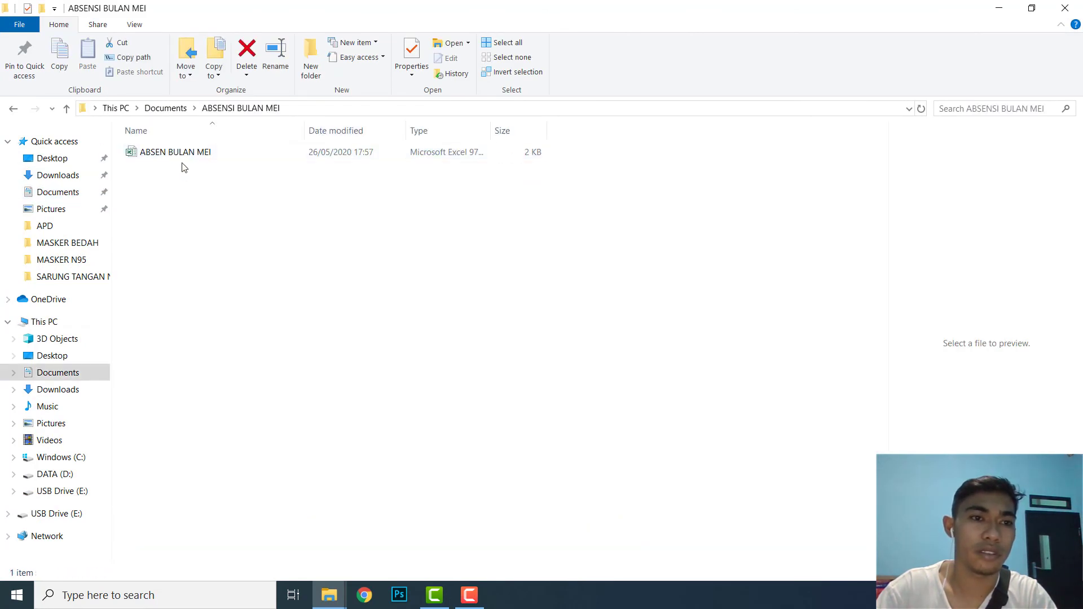
{"action": "left_click", "coordinate": [170, 153]}
{"action": "double_click", "coordinate": [204, 155]}
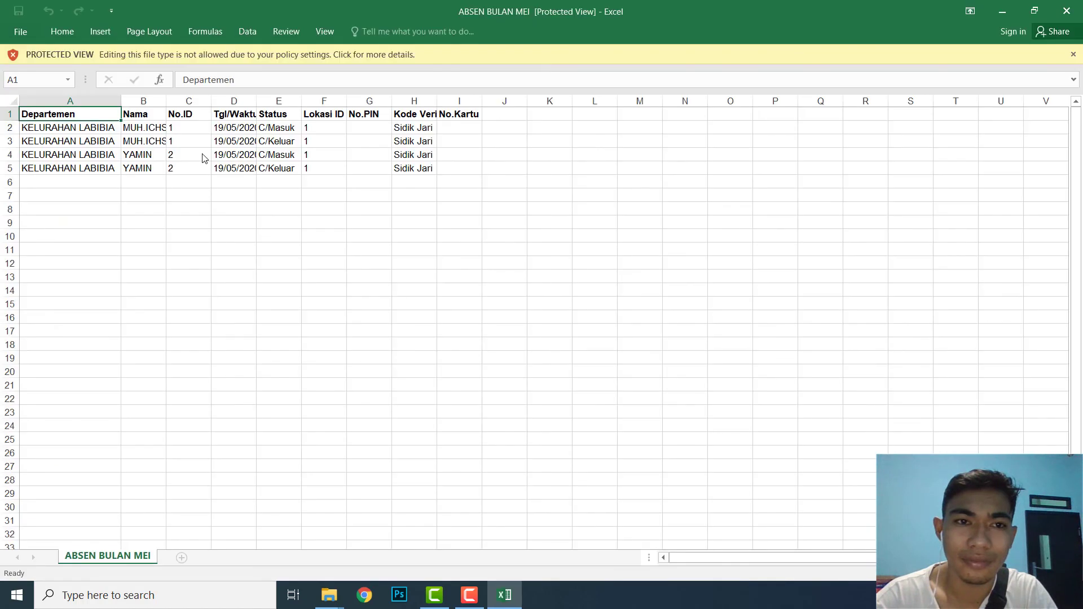
Fit the Nama column to its contents and check the employee name and location ID cells in the exported attendance rows.
{"action": "double_click", "coordinate": [168, 101]}
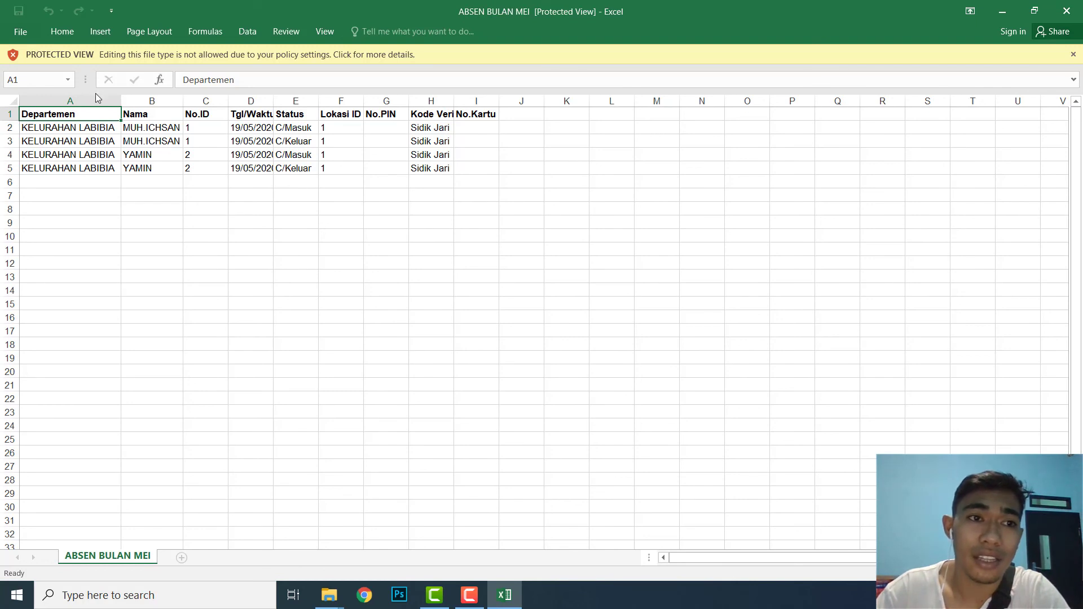
{"action": "left_click", "coordinate": [155, 126]}
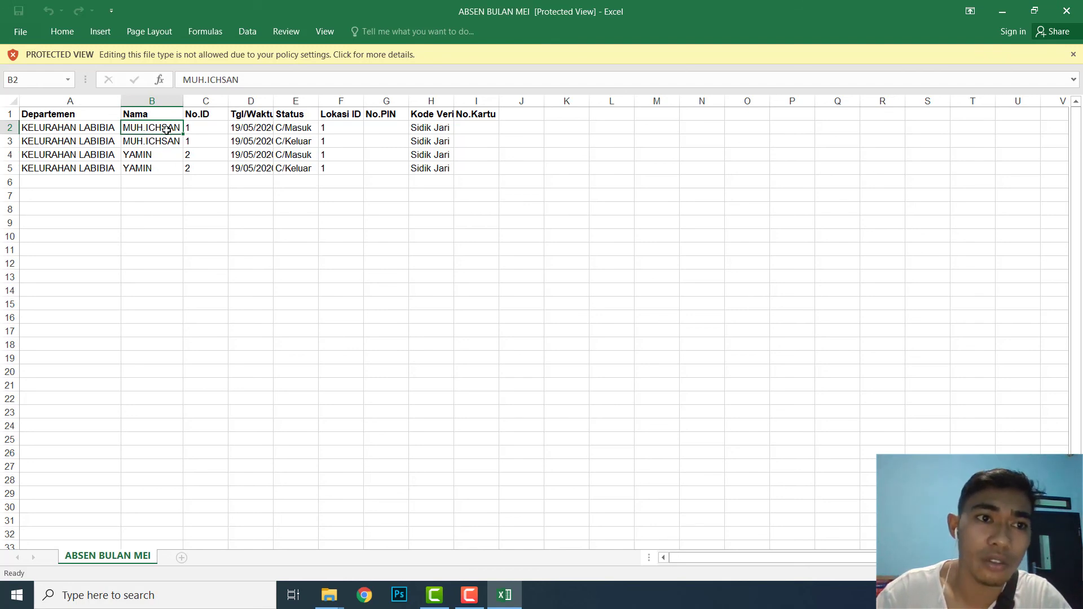
{"action": "left_click", "coordinate": [340, 164]}
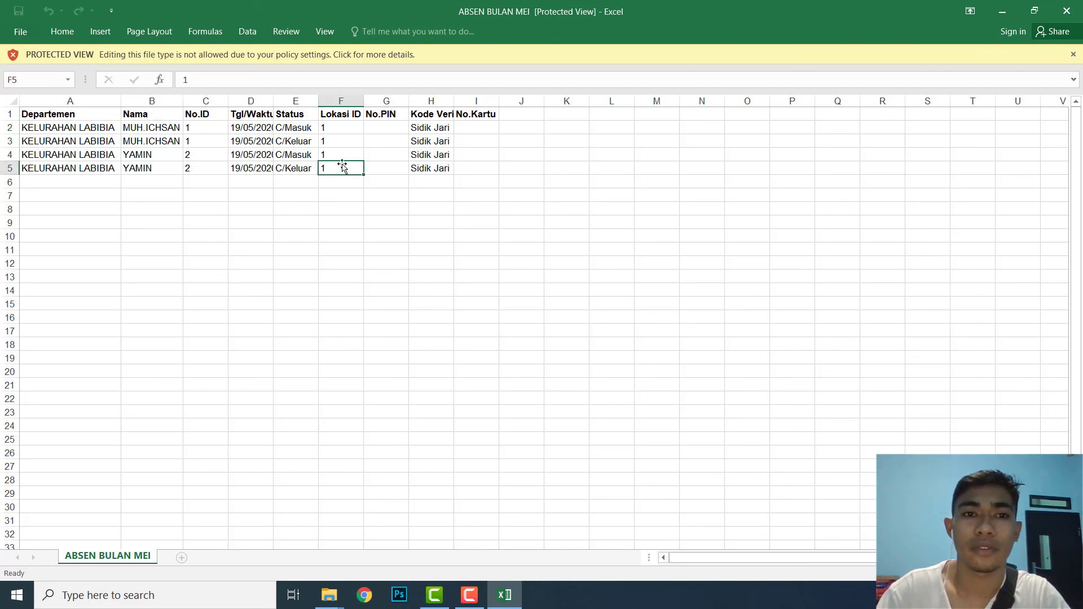